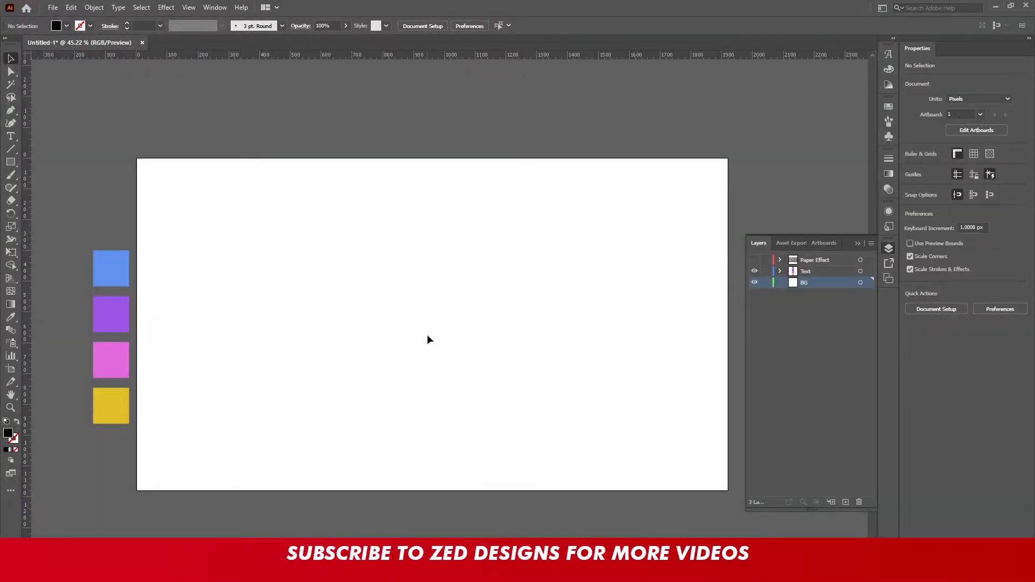
# Step: Draw a 1920 × 1080 px rectangle with the Rectangle tool
pyautogui.click(10, 163)
pyautogui.click(360, 294)
pyautogui.write('1920')
pyautogui.press('Tab')
pyautogui.write('10')
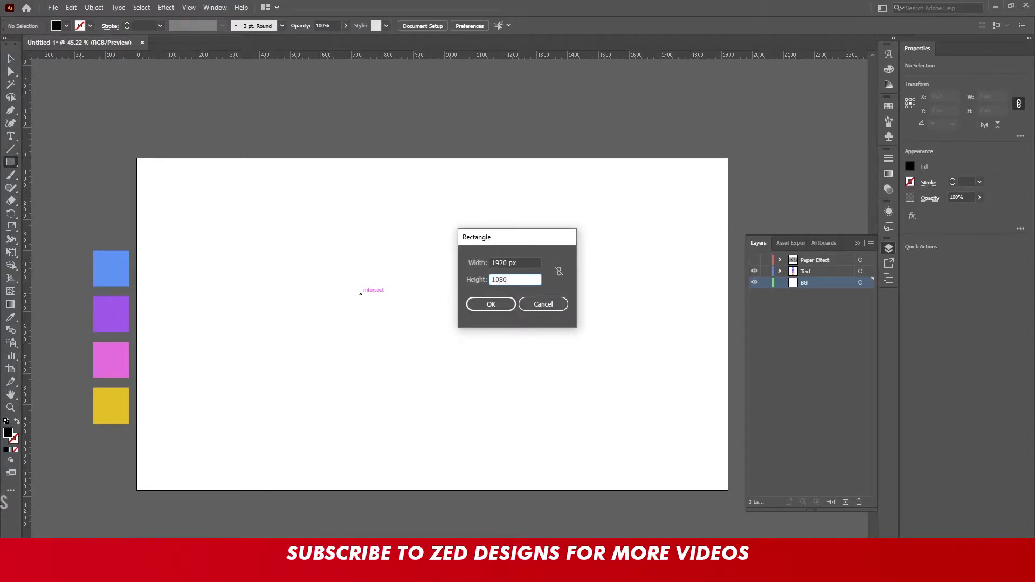
pyautogui.press('Return')
# Step: Centre the rectangle on the artboard, deselect it, and make the Text layer active
pyautogui.click(10, 58)
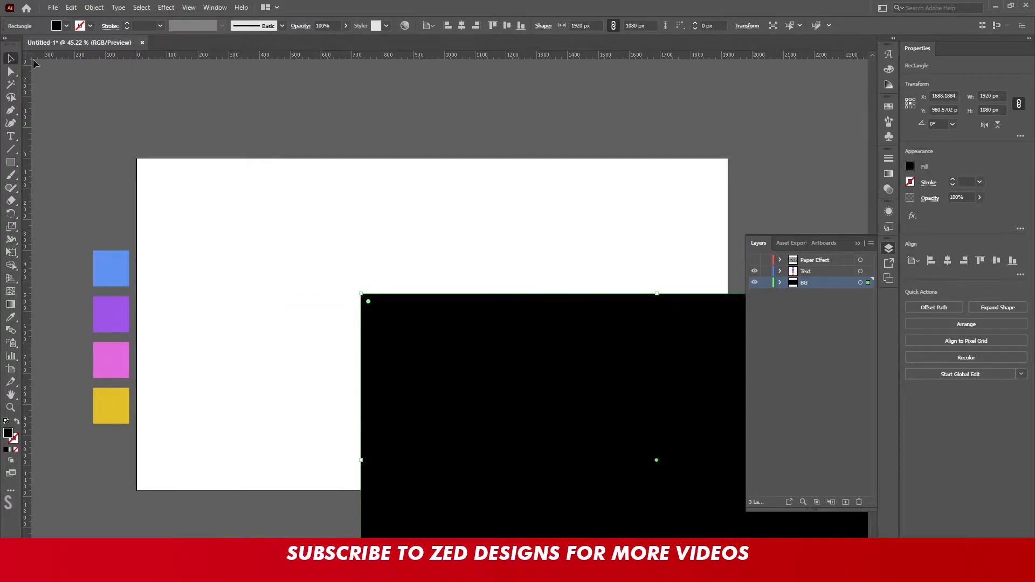
pyautogui.click(462, 26)
pyautogui.click(506, 26)
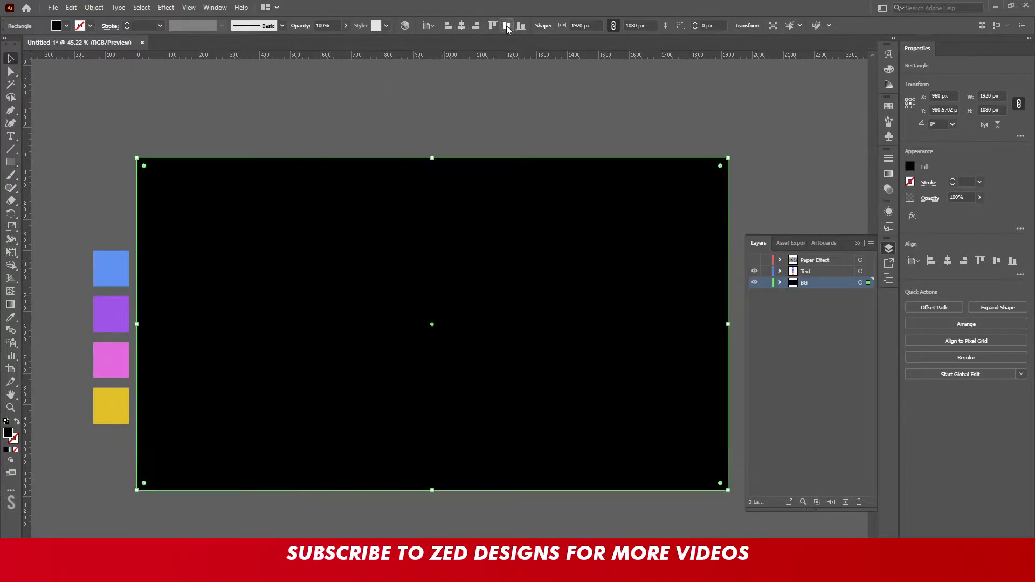
pyautogui.click(513, 120)
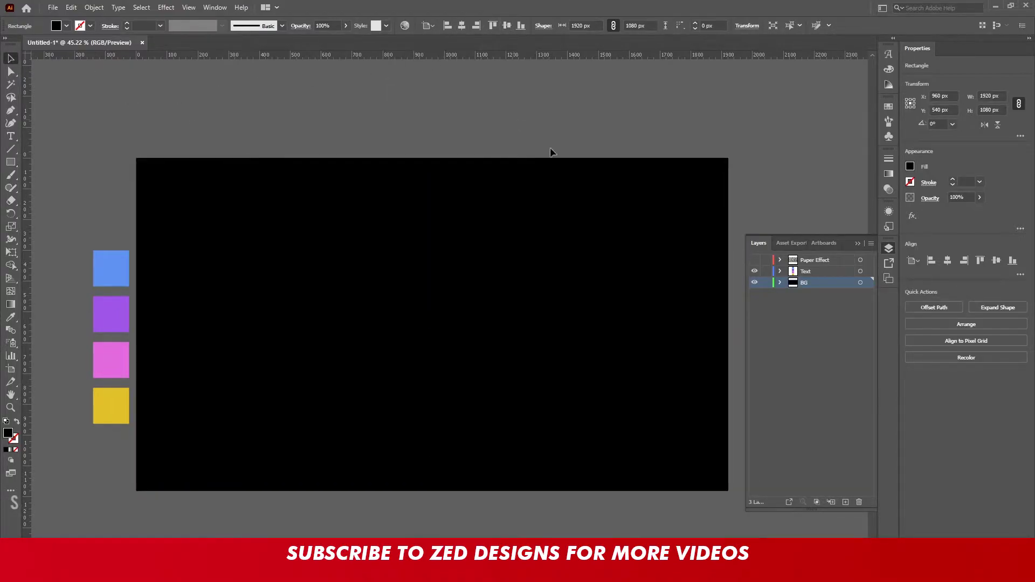
pyautogui.click(819, 271)
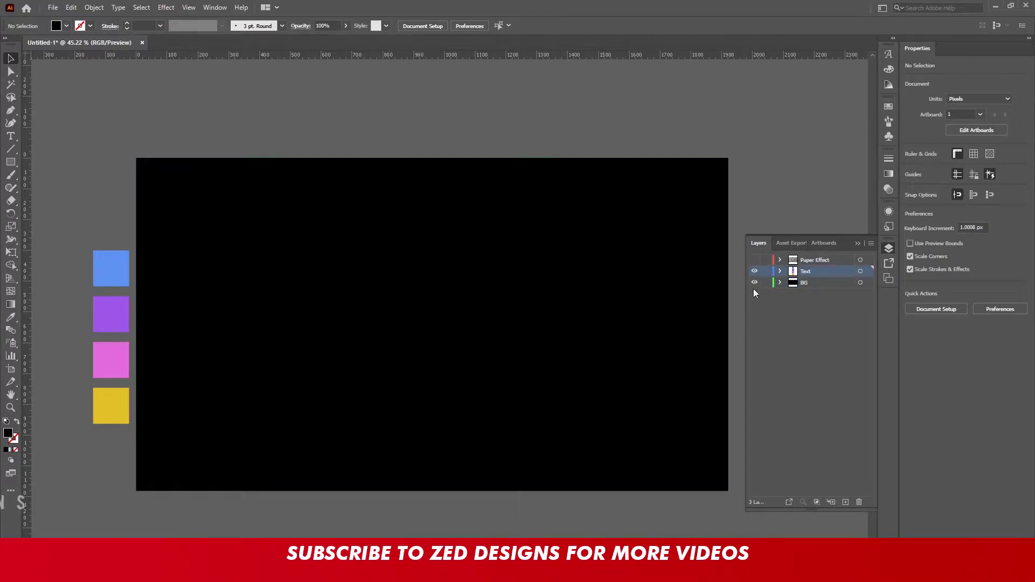
# Step: Create a text object reading 'Awesome' left of the artboard centre
pyautogui.press('t')
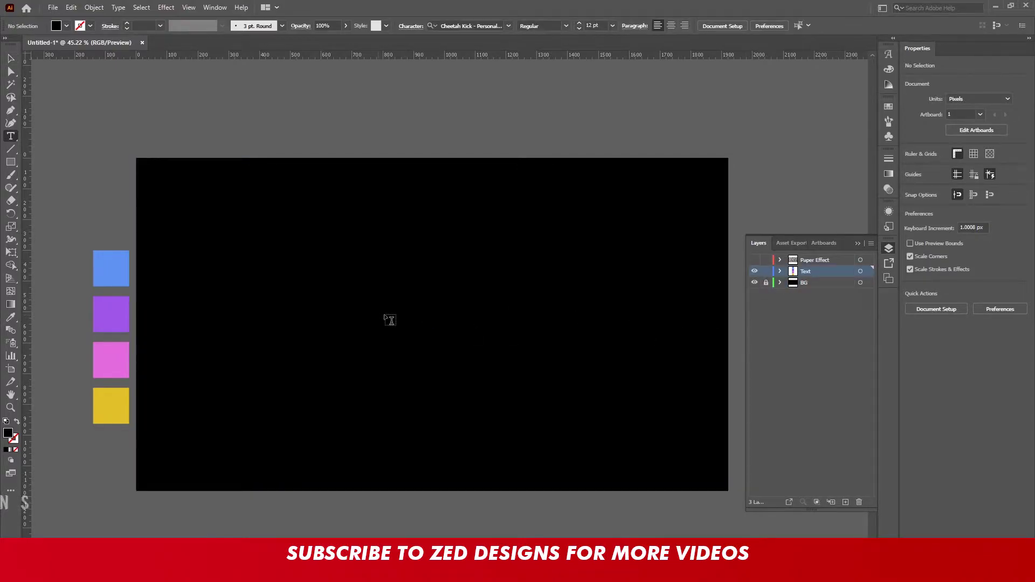
pyautogui.click(385, 317)
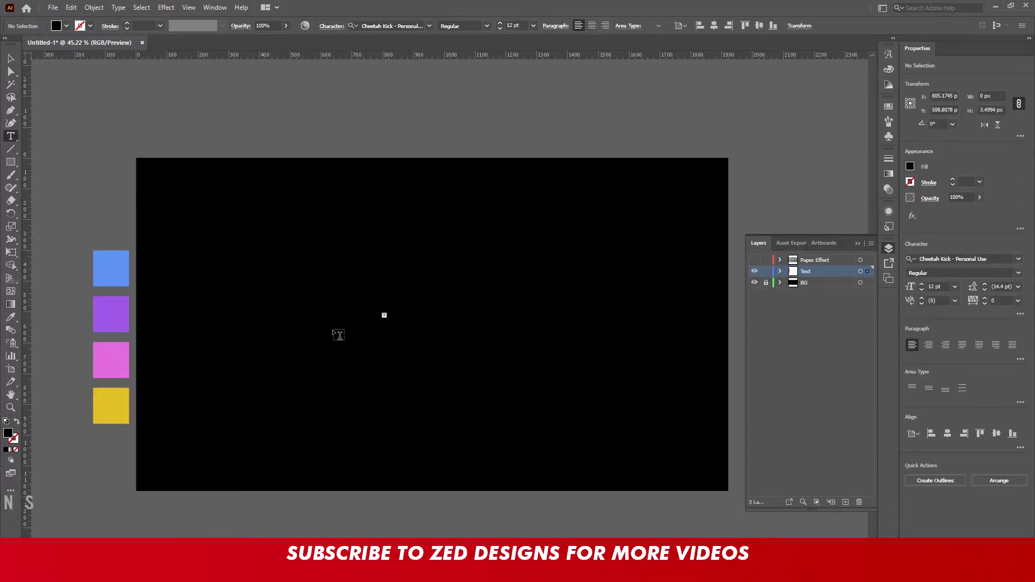
pyautogui.click(9, 58)
pyautogui.click(334, 322)
pyautogui.press('t')
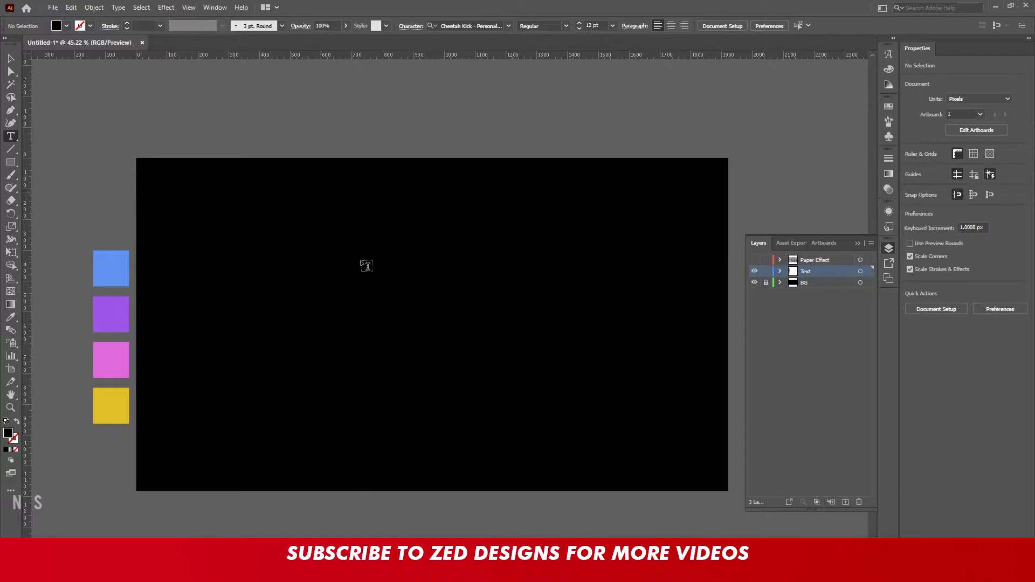
pyautogui.click(366, 266)
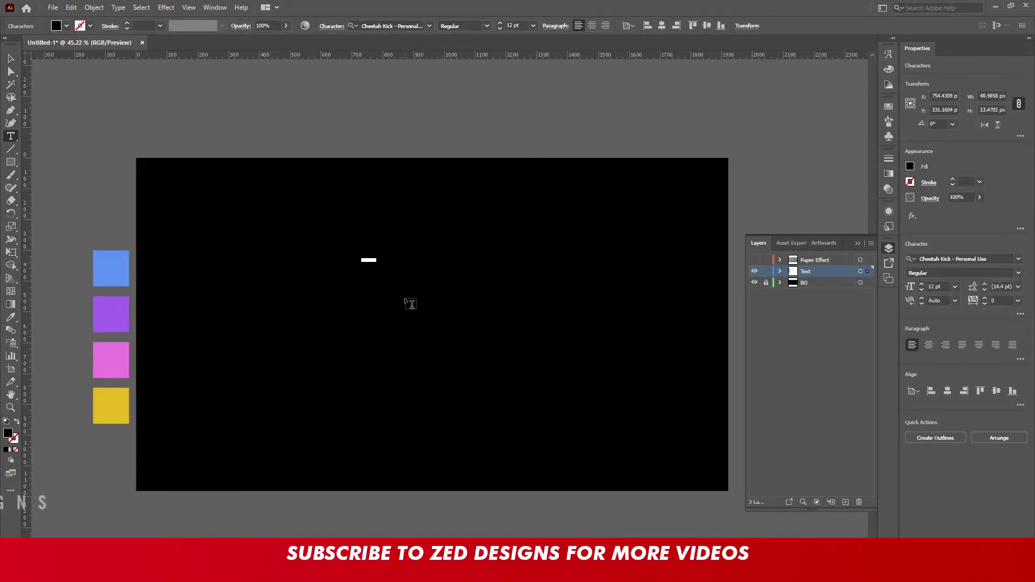
pyautogui.press('BackSpace')
pyautogui.write('P')
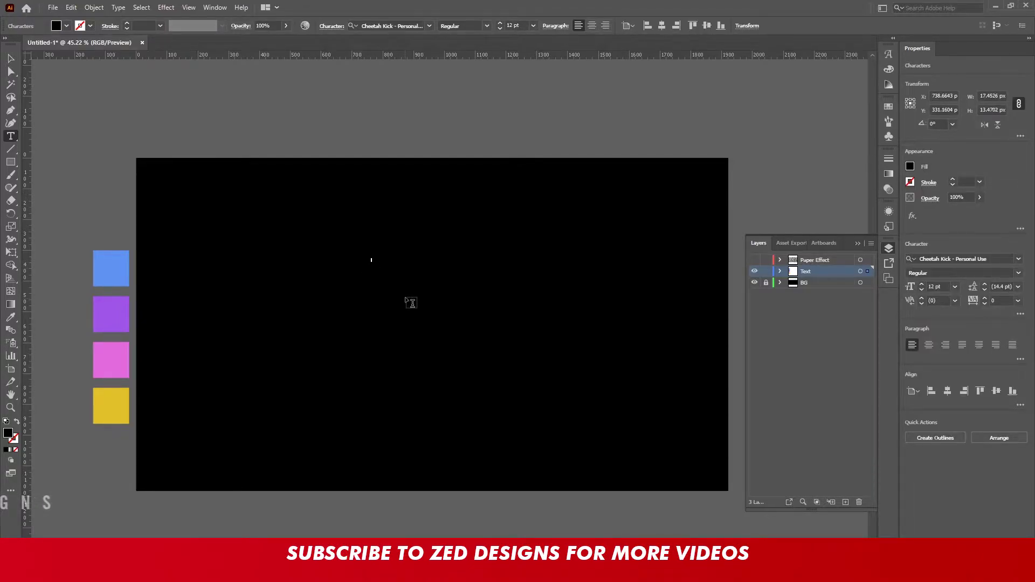
pyautogui.press('Escape')
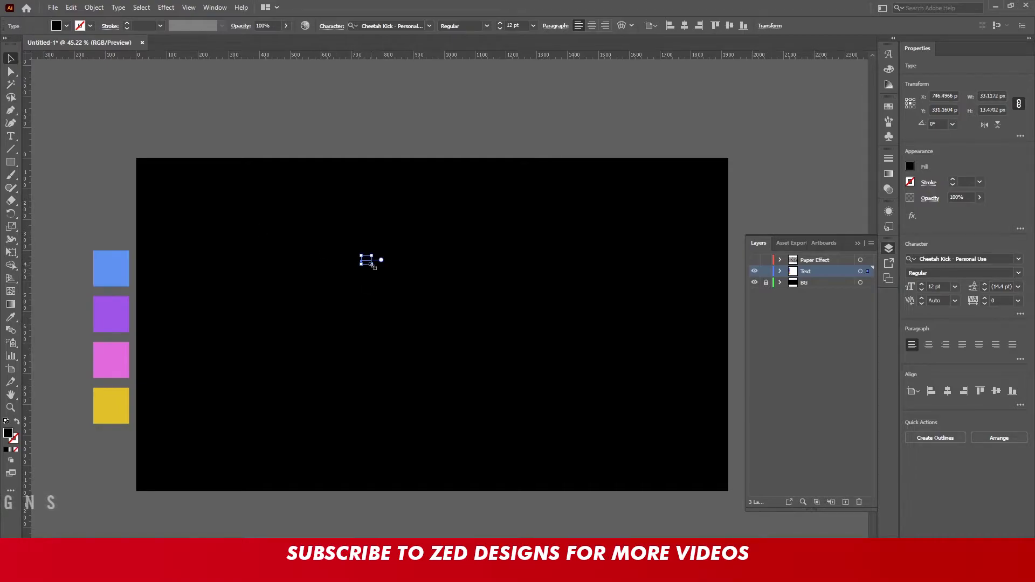
# Step: Scale Awesome up, centre it on the artboard, and fill it white
pyautogui.moveTo(371, 264); pyautogui.dragTo(596, 402)
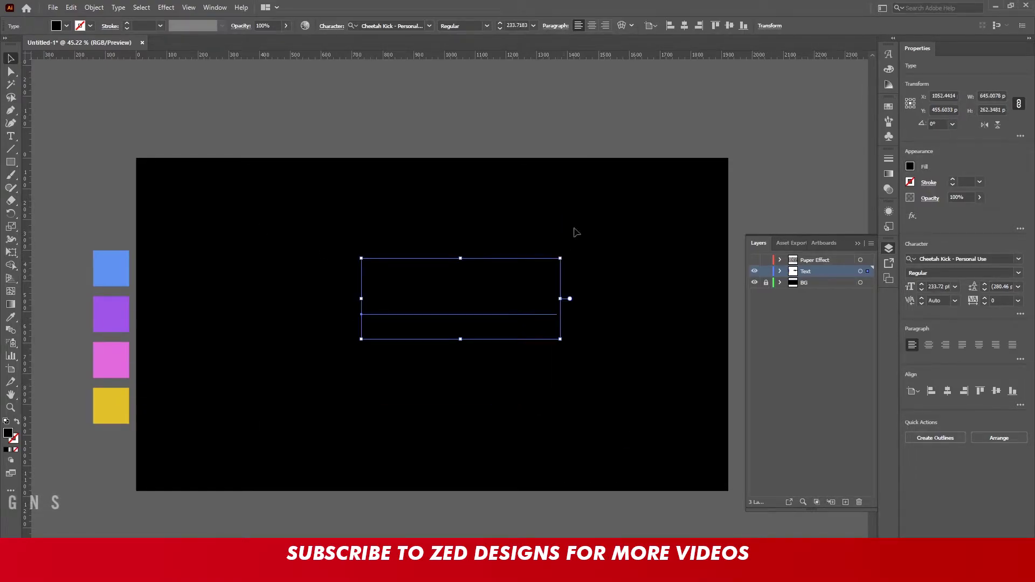
pyautogui.click(592, 25)
pyautogui.click(684, 25)
pyautogui.click(731, 26)
pyautogui.click(910, 166)
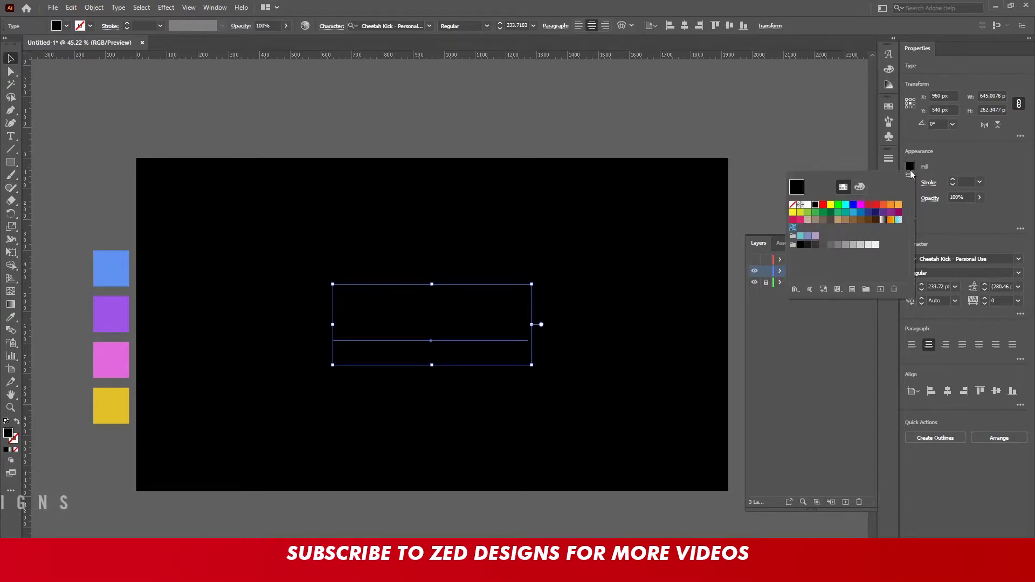
pyautogui.click(796, 187)
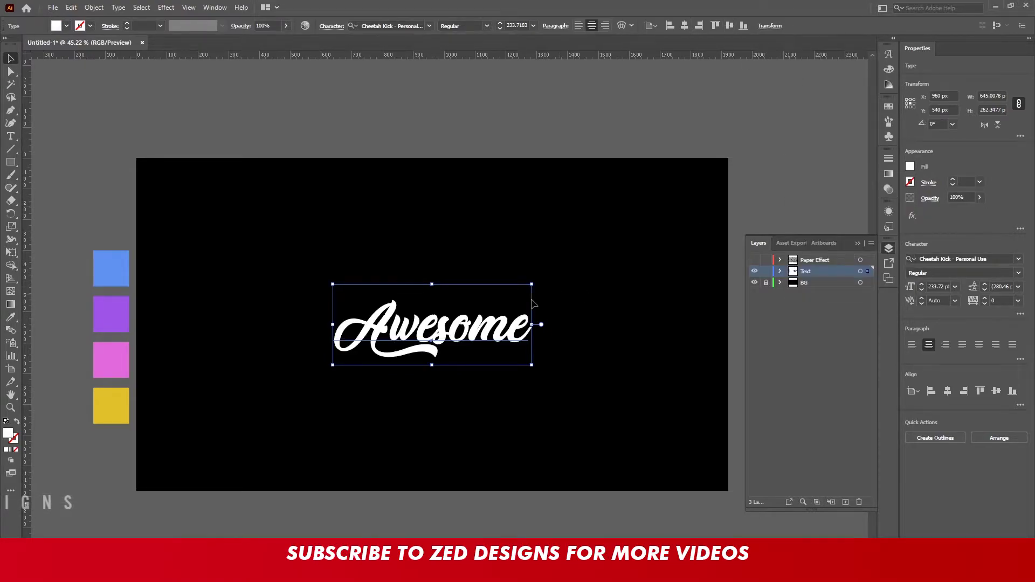
pyautogui.moveTo(531, 285); pyautogui.dragTo(600, 256)
# Step: Select the Awesome text and set its character fill to None
pyautogui.click(585, 139)
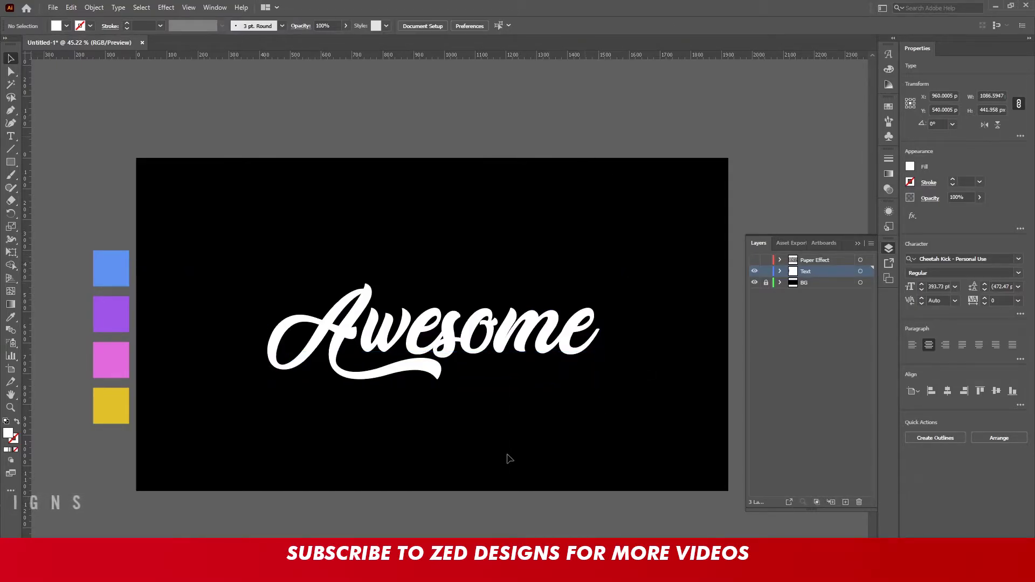
pyautogui.scroll(1, 509, 459)
pyautogui.click(511, 305)
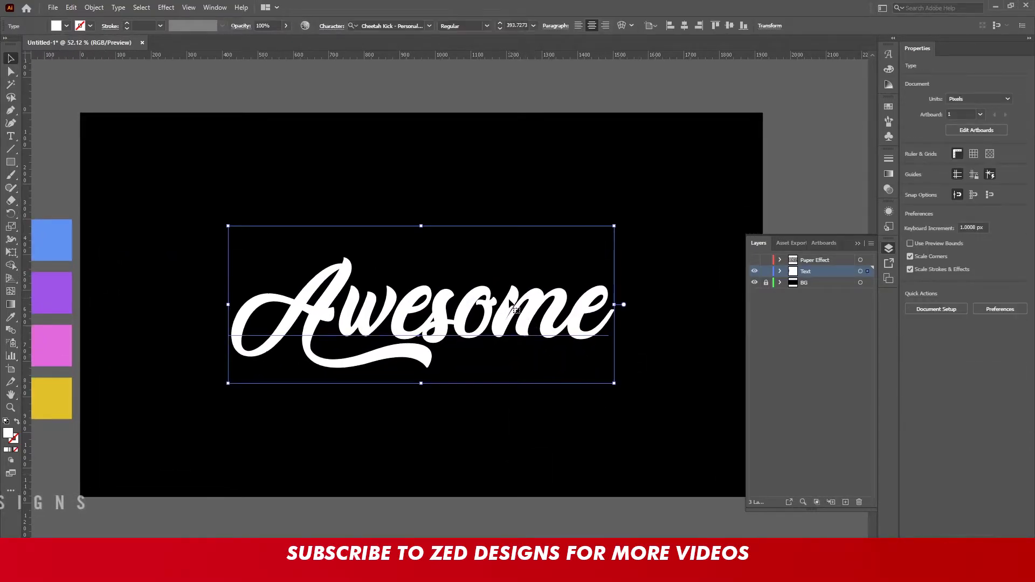
pyautogui.click(16, 450)
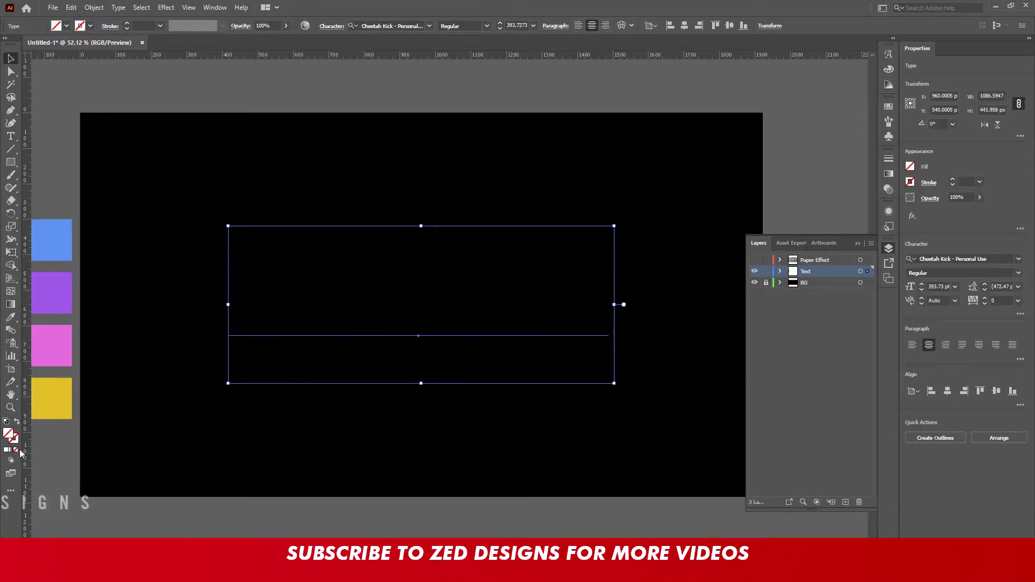
# Step: Add a white fill to the text in Appearance and duplicate it
pyautogui.click(888, 211)
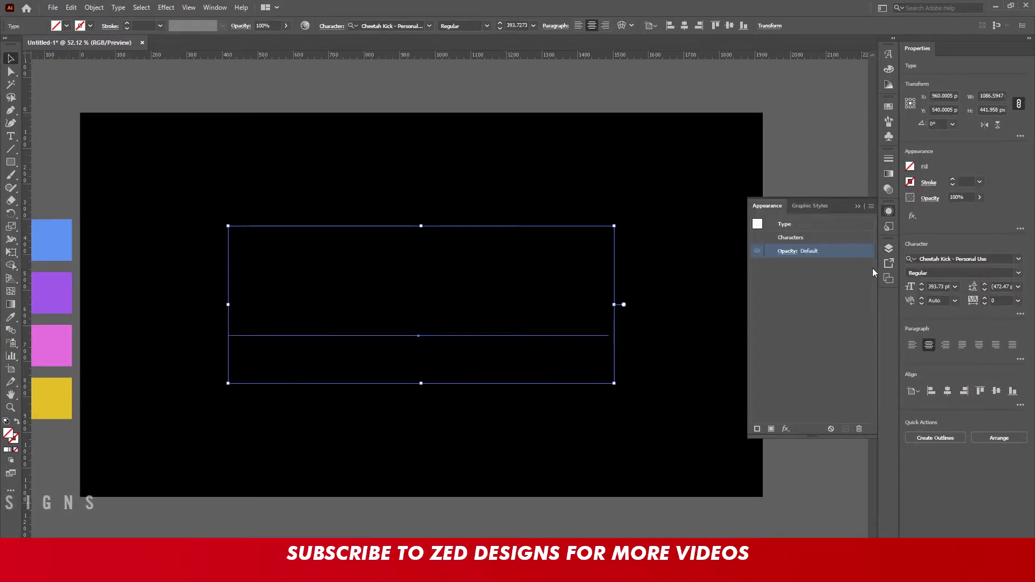
pyautogui.click(770, 429)
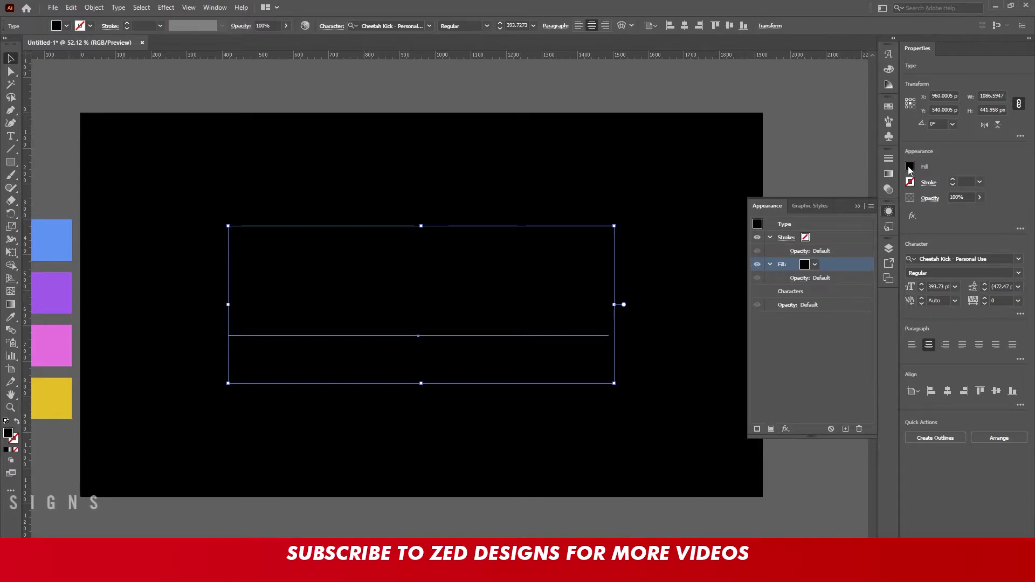
pyautogui.click(805, 266)
pyautogui.click(807, 205)
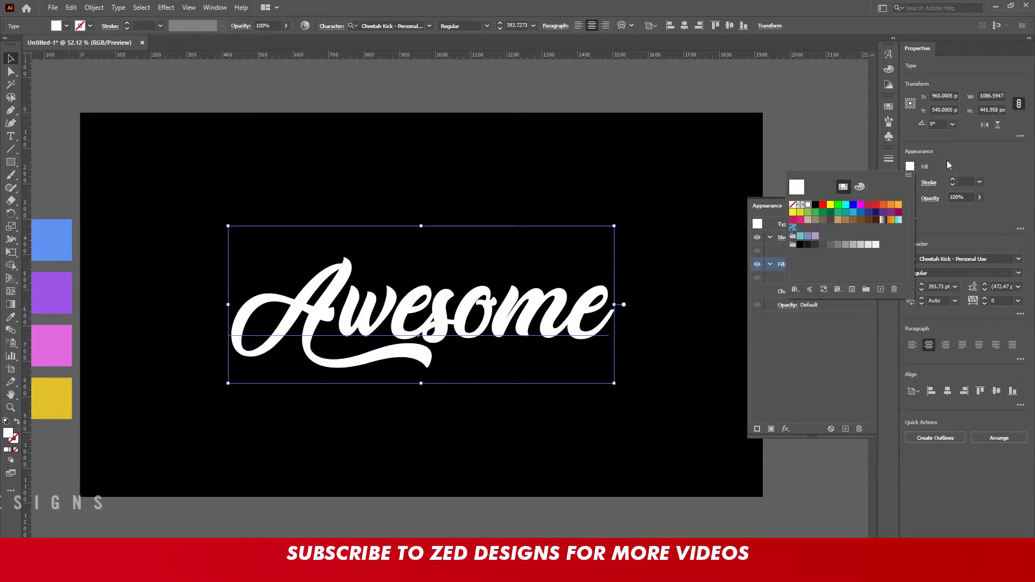
pyautogui.click(845, 429)
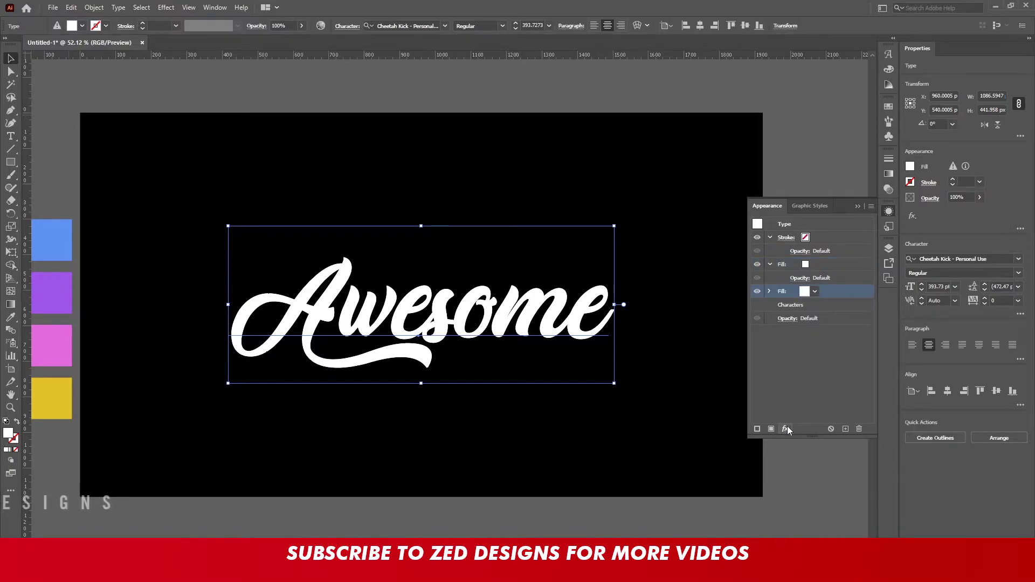
# Step: Colour the lower fill blue by sampling the blue swatch
pyautogui.press('i')
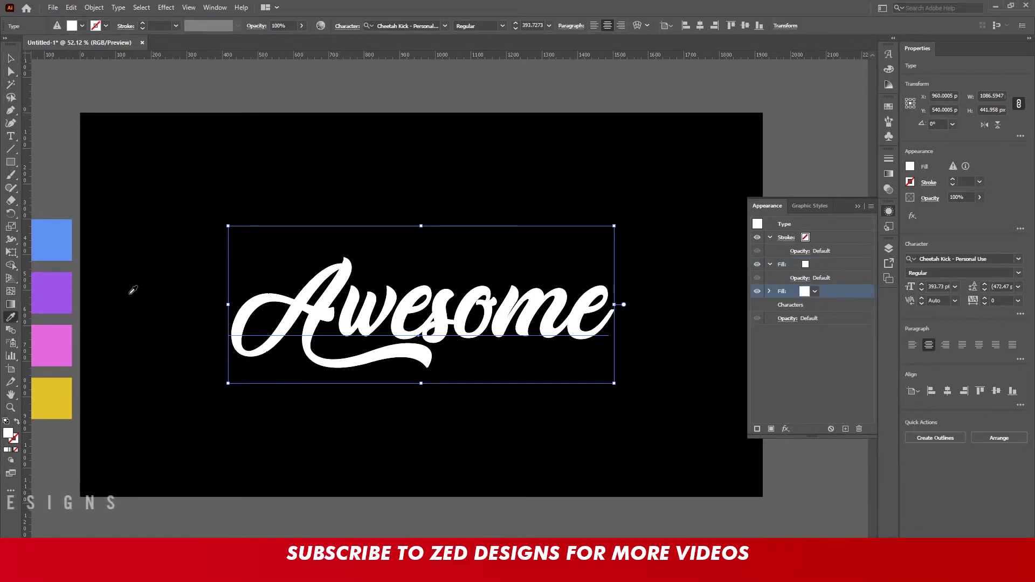
pyautogui.click(62, 254)
pyautogui.press('v')
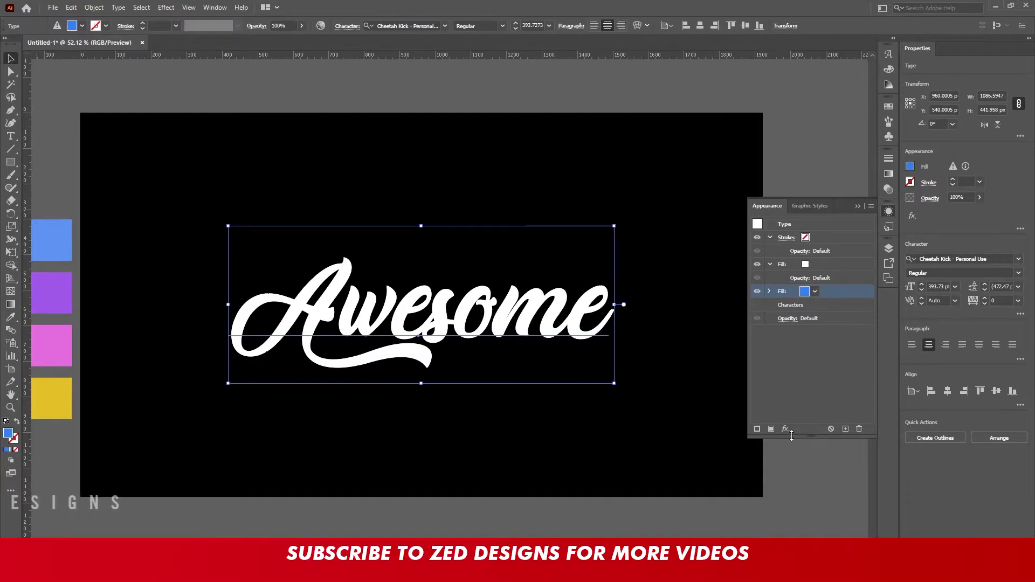
# Step: Add a Transform effect to the blue fill: move 0.3 px each way, 40 copies
pyautogui.click(786, 428)
pyautogui.moveTo(825, 211)
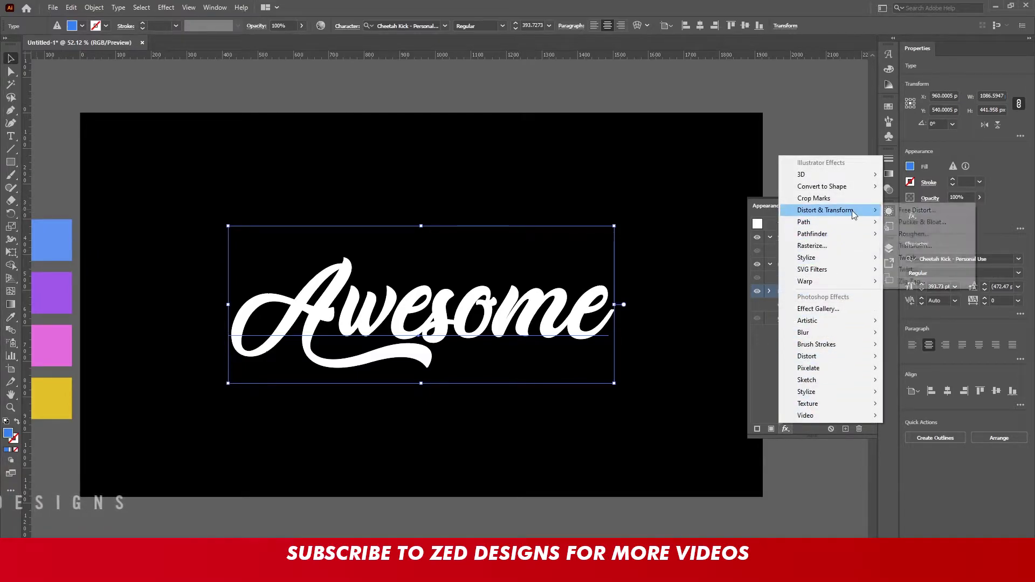
pyautogui.click(917, 246)
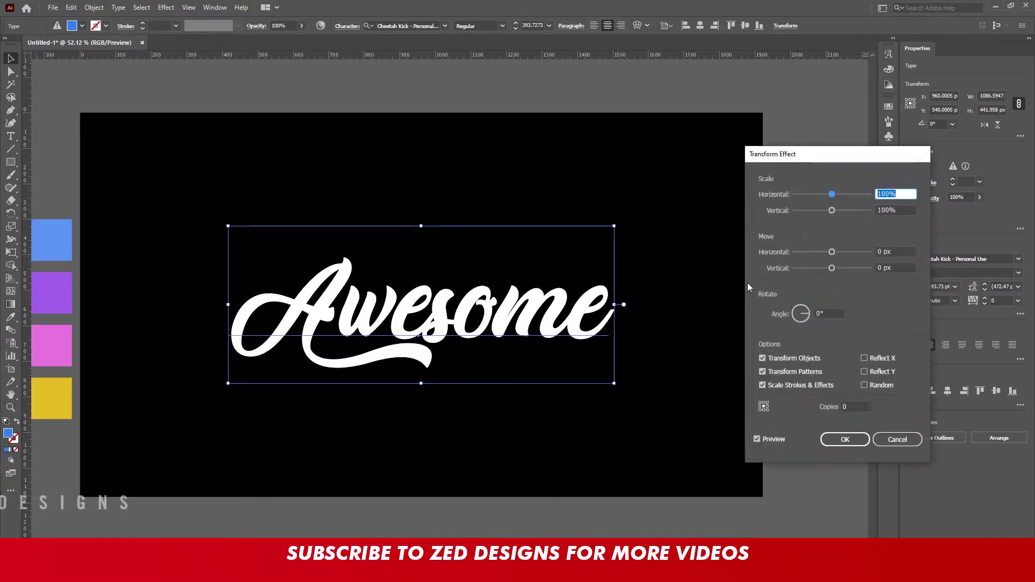
pyautogui.press('Tab')
pyautogui.press('Tab')
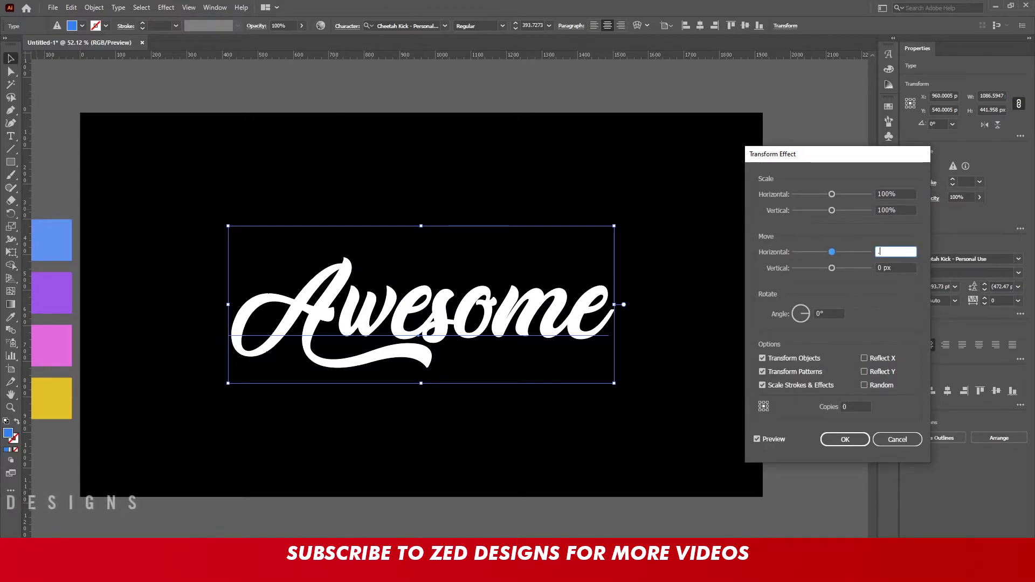
pyautogui.write('3')
pyautogui.press('Tab')
pyautogui.write('.3')
pyautogui.press('Tab')
pyautogui.press('Tab')
pyautogui.press('Tab')
pyautogui.press('Tab')
pyautogui.press('Tab')
pyautogui.write('40')
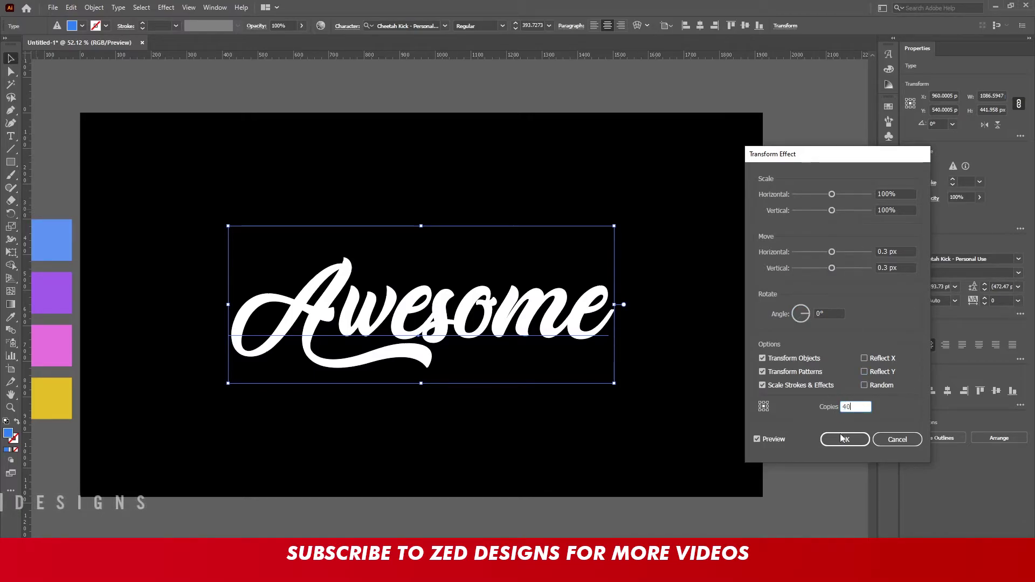
pyautogui.click(841, 438)
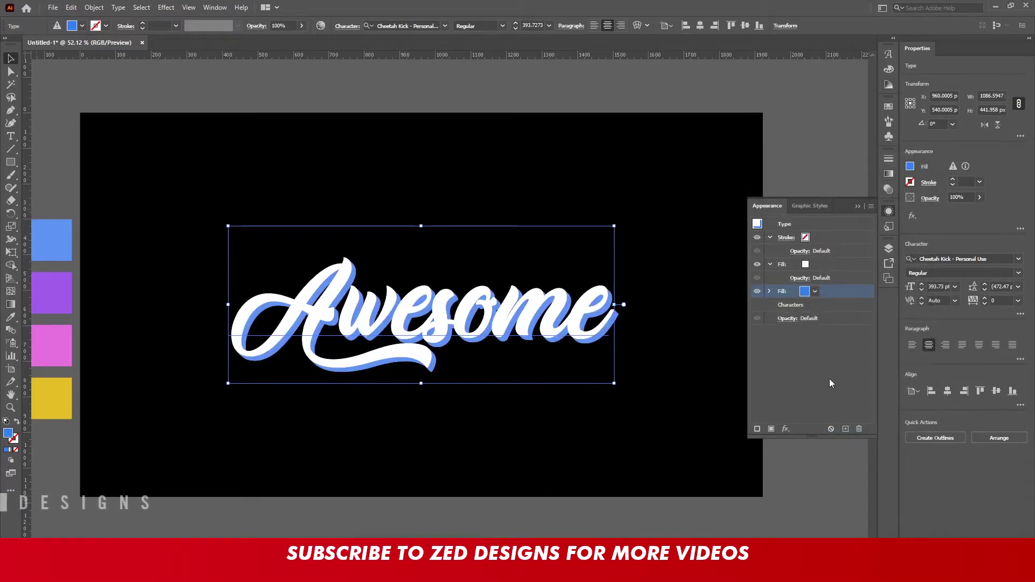
pyautogui.click(769, 292)
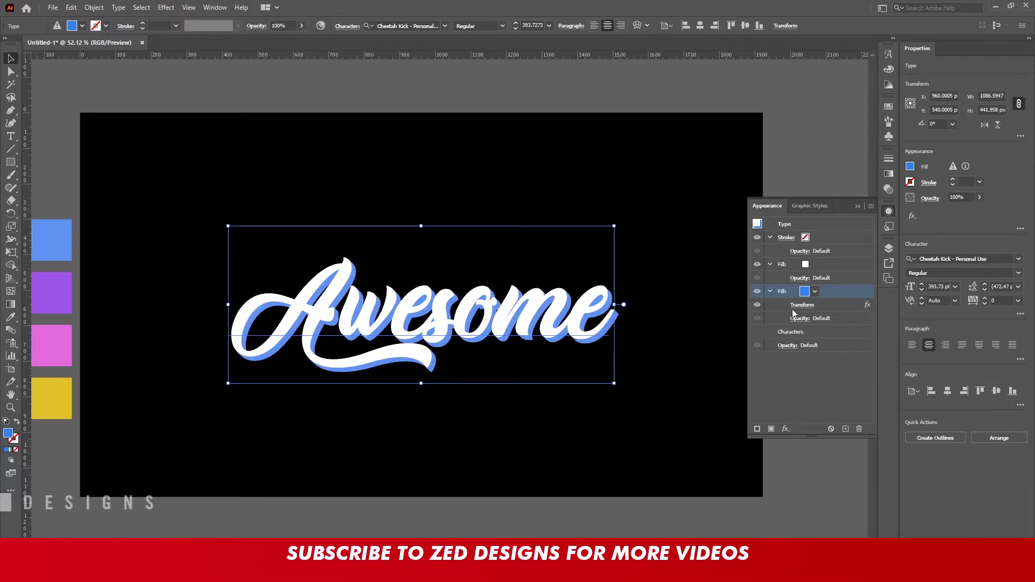
# Step: Reduce the blue fill's Transform move to 0.2 px horizontally and vertically
pyautogui.click(801, 307)
pyautogui.press('Tab')
pyautogui.press('Tab')
pyautogui.write('.2')
pyautogui.press('Tab')
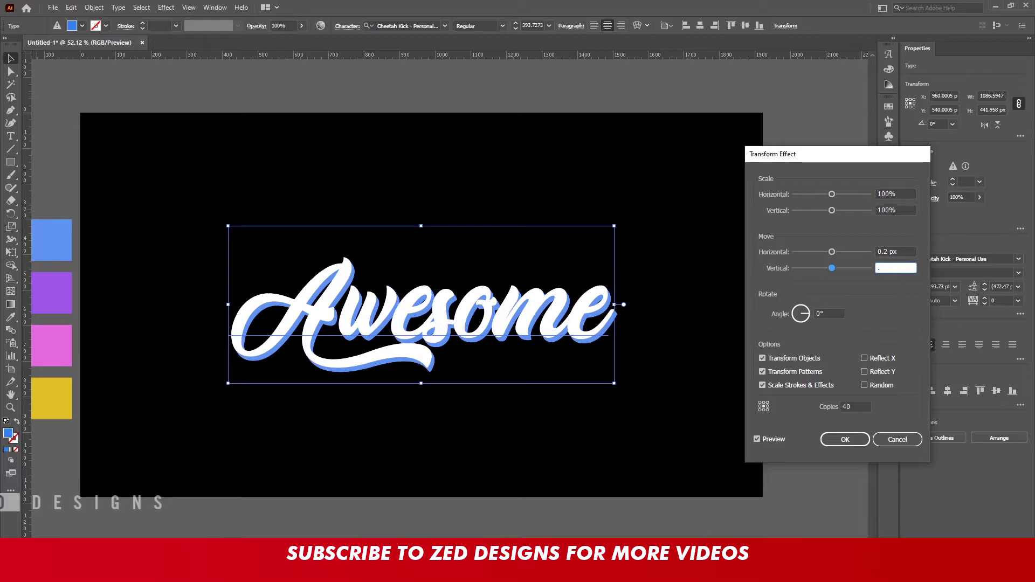
pyautogui.press('Tab')
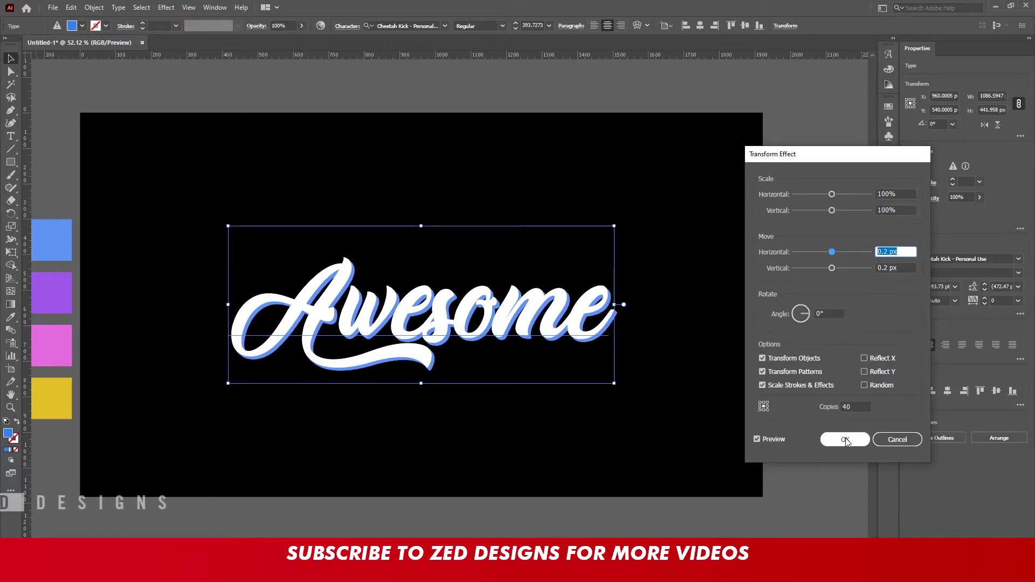
pyautogui.click(838, 438)
pyautogui.click(813, 293)
pyautogui.click(769, 291)
# Step: Duplicate the blue fill and recolour the copy purple
pyautogui.click(845, 427)
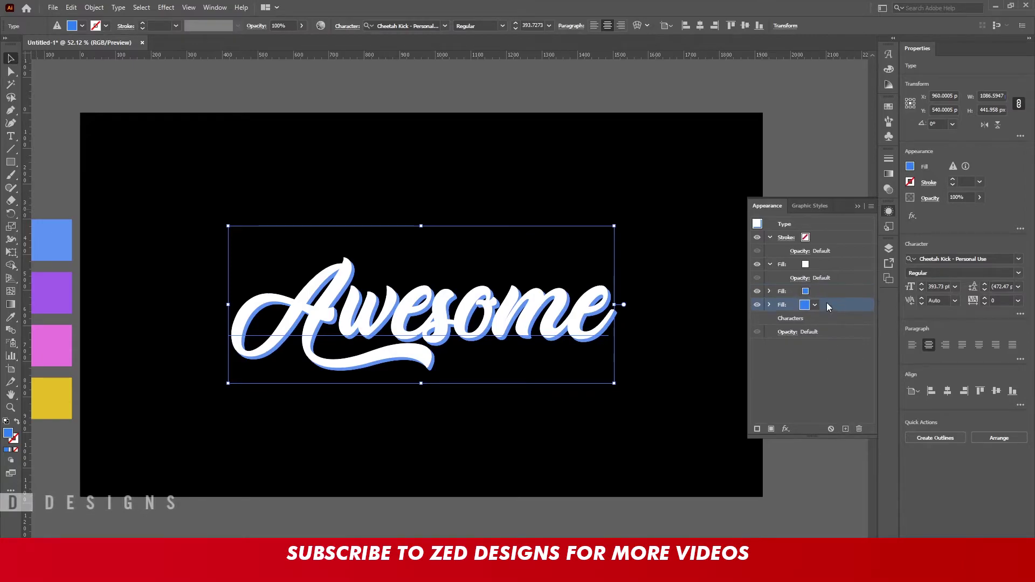
pyautogui.press('i')
pyautogui.click(71, 291)
pyautogui.press('v')
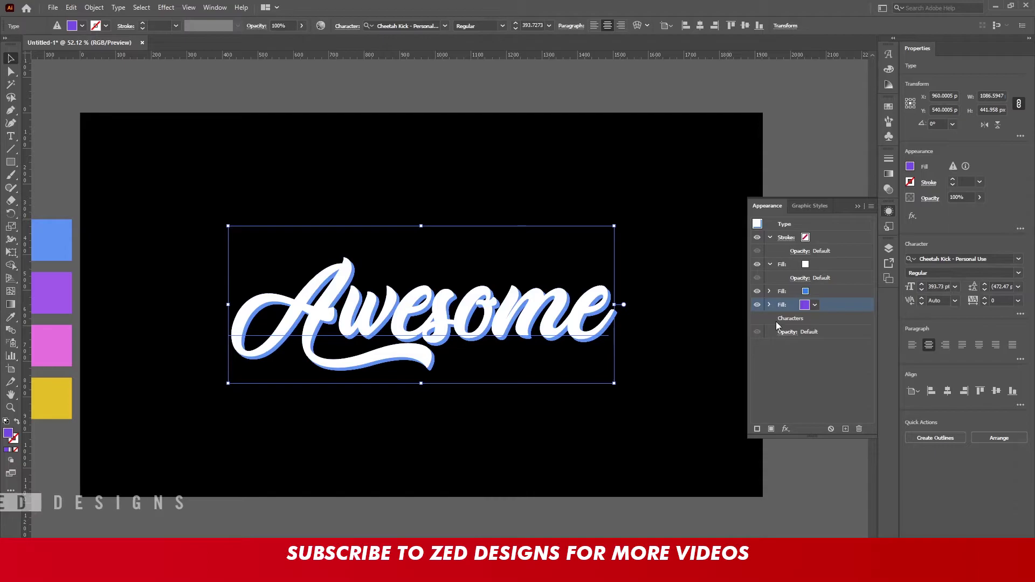
# Step: Set the purple fill's Transform to 80 copies
pyautogui.click(770, 305)
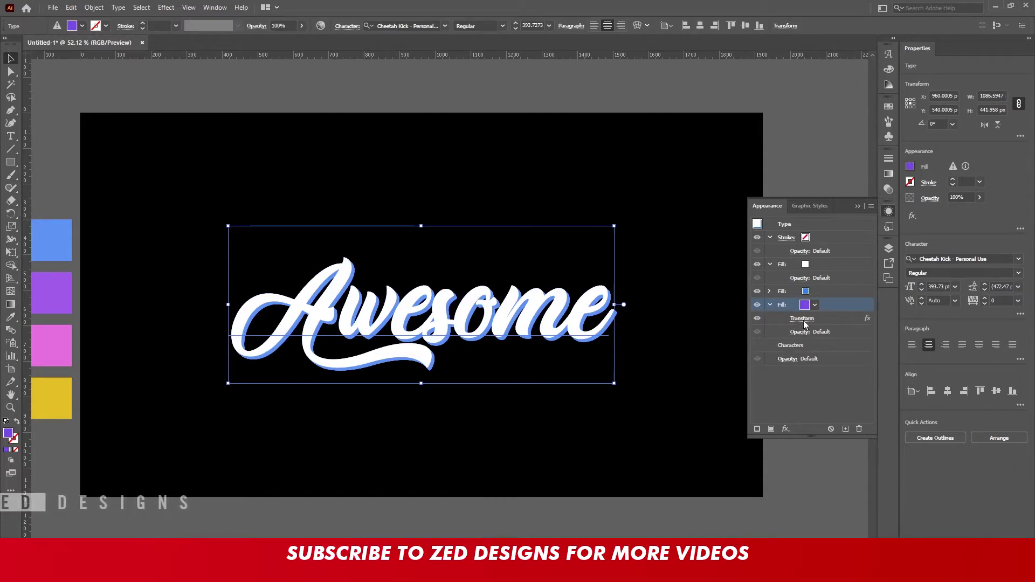
pyautogui.click(803, 319)
pyautogui.click(836, 408)
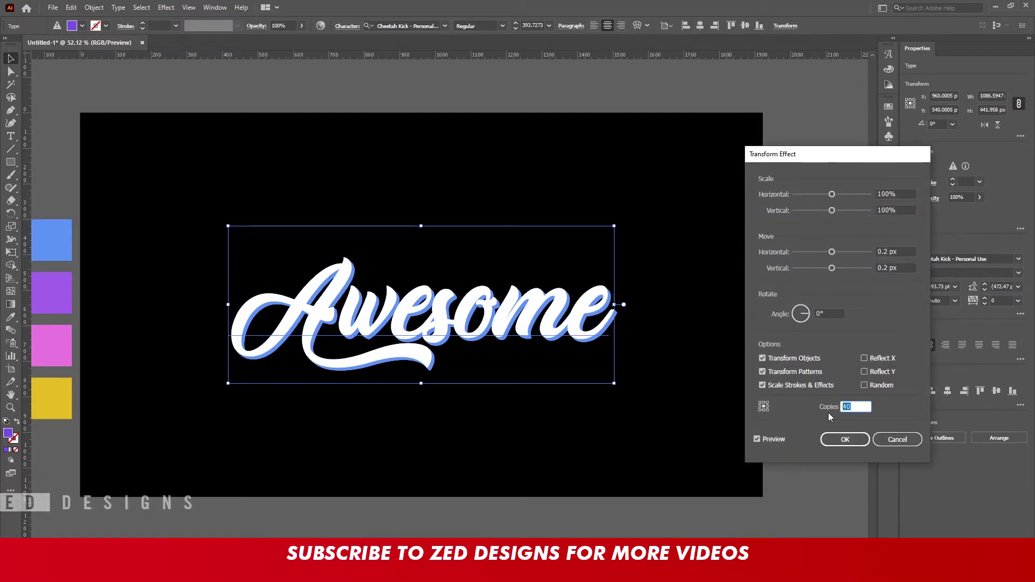
pyautogui.click(845, 441)
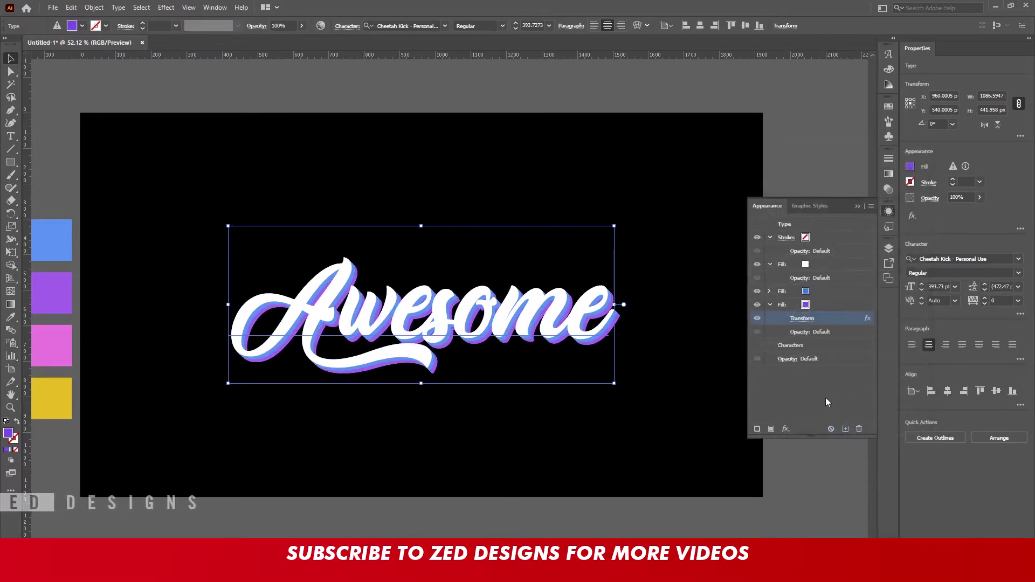
pyautogui.click(829, 306)
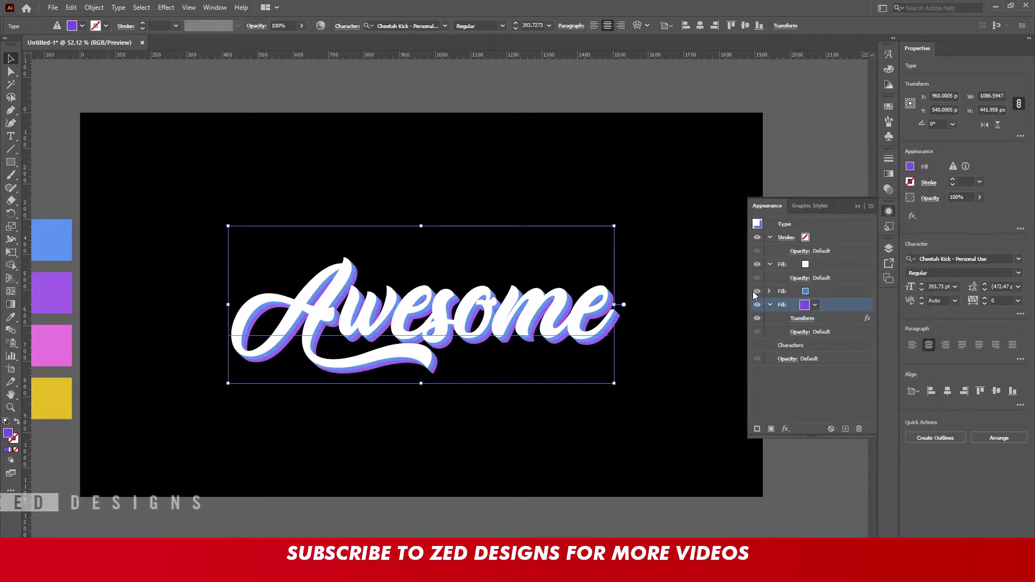
pyautogui.click(797, 319)
pyautogui.press('Return')
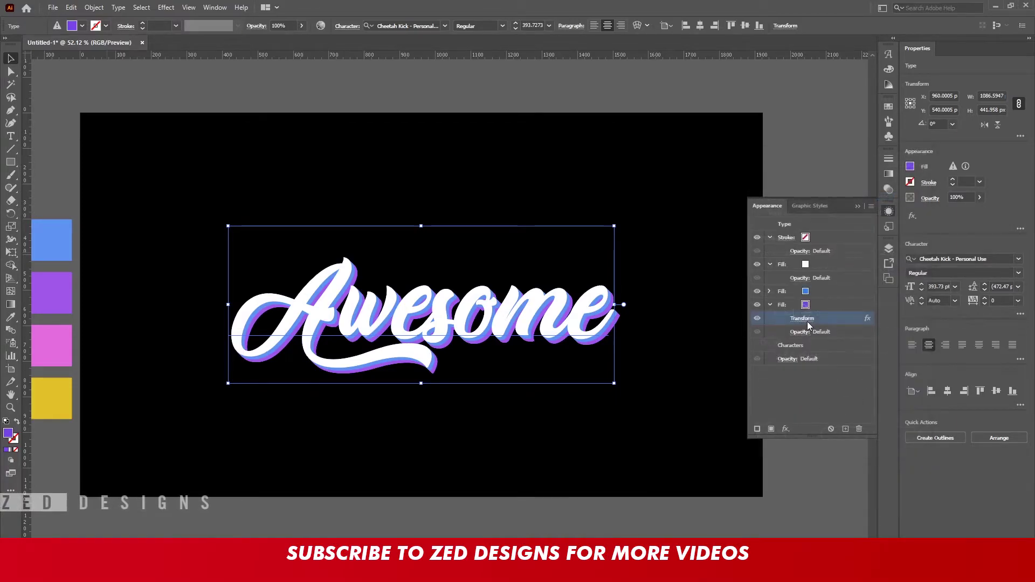
pyautogui.click(770, 305)
# Step: Duplicate the purple fill and recolour the copy pink
pyautogui.click(845, 429)
pyautogui.press('i')
pyautogui.click(54, 338)
pyautogui.press('v')
# Step: Set the pink fill's Transform to 120 copies
pyautogui.click(769, 318)
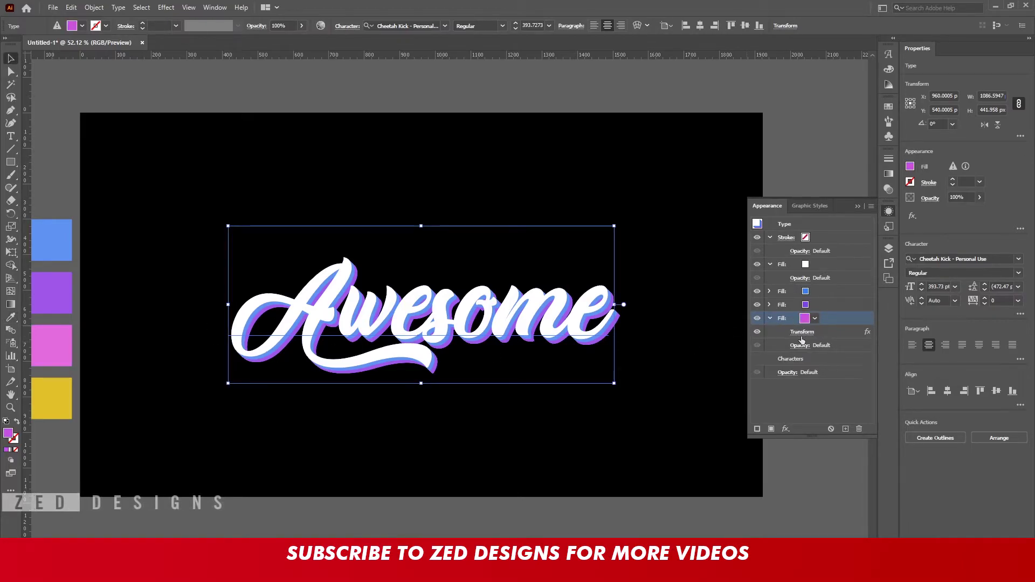
pyautogui.click(803, 333)
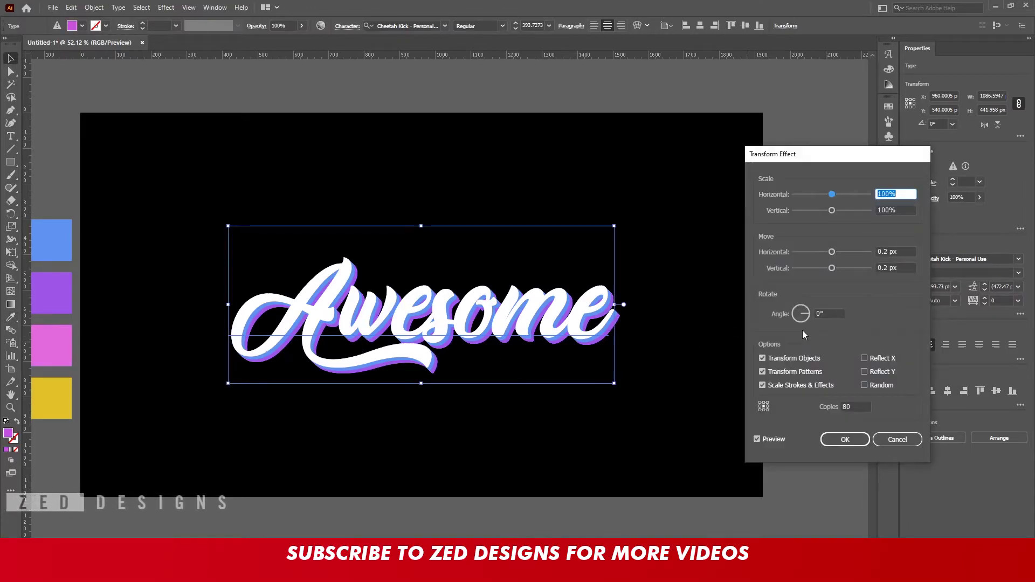
pyautogui.press('Tab')
pyautogui.press('Tab')
pyautogui.press('Tab')
pyautogui.press('Tab')
pyautogui.press('Tab')
pyautogui.press('Tab')
pyautogui.press('Tab')
pyautogui.press('Tab')
pyautogui.press('Tab')
pyautogui.press('Tab')
pyautogui.press('Tab')
pyautogui.write('120')
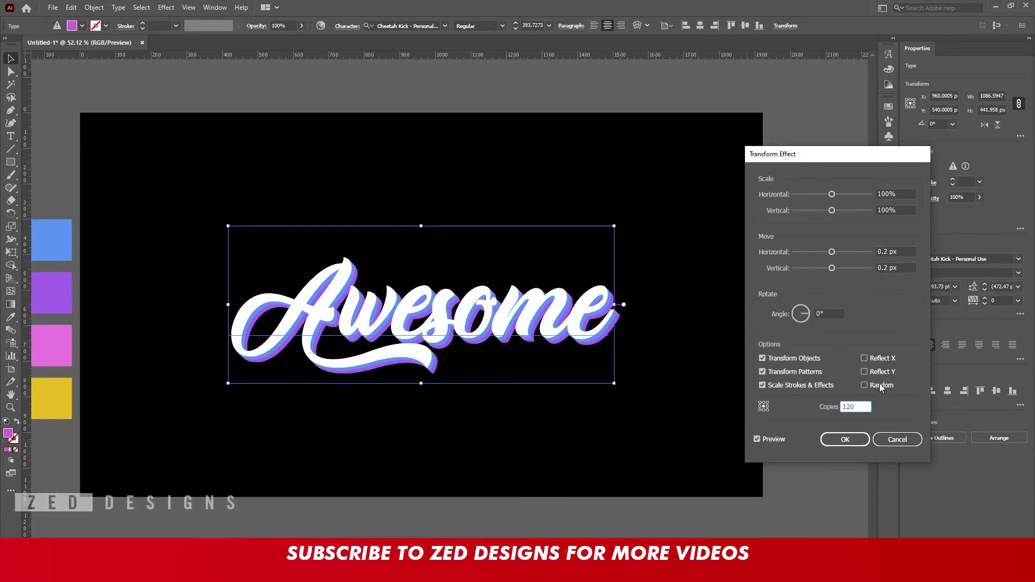
pyautogui.click(835, 437)
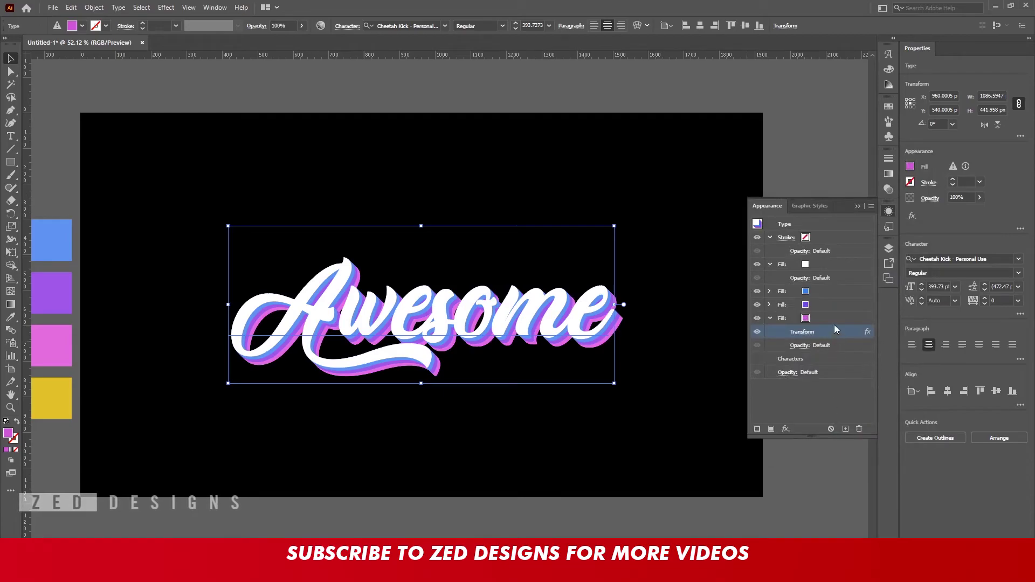
pyautogui.click(770, 318)
# Step: Duplicate the pink fill and recolour the copy yellow
pyautogui.click(845, 429)
pyautogui.press('i')
pyautogui.click(58, 389)
pyautogui.press('v')
# Step: Raise the yellow fill's Transform copies from 120 to 160, then target the whole type object
pyautogui.click(769, 331)
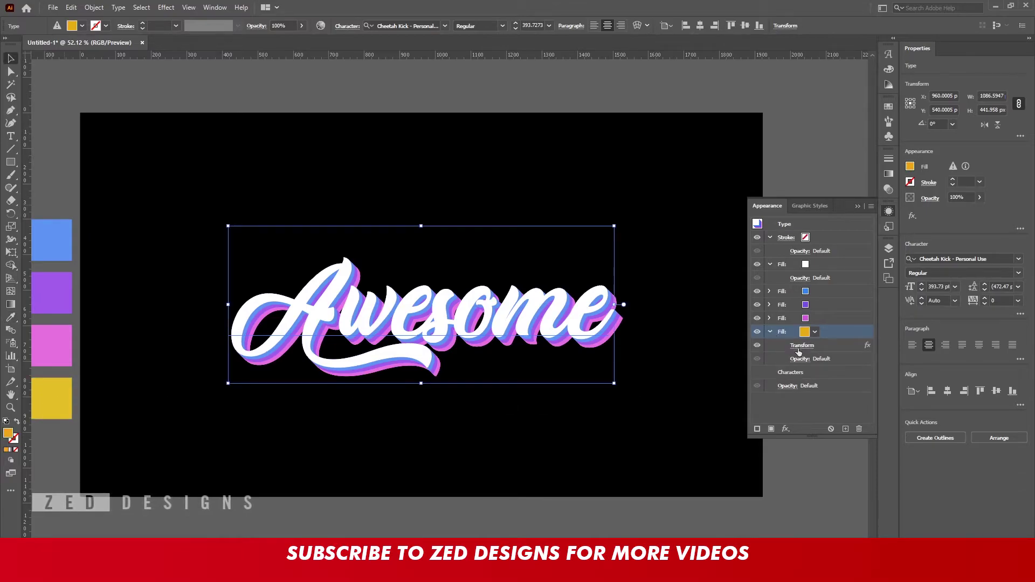
pyautogui.click(801, 348)
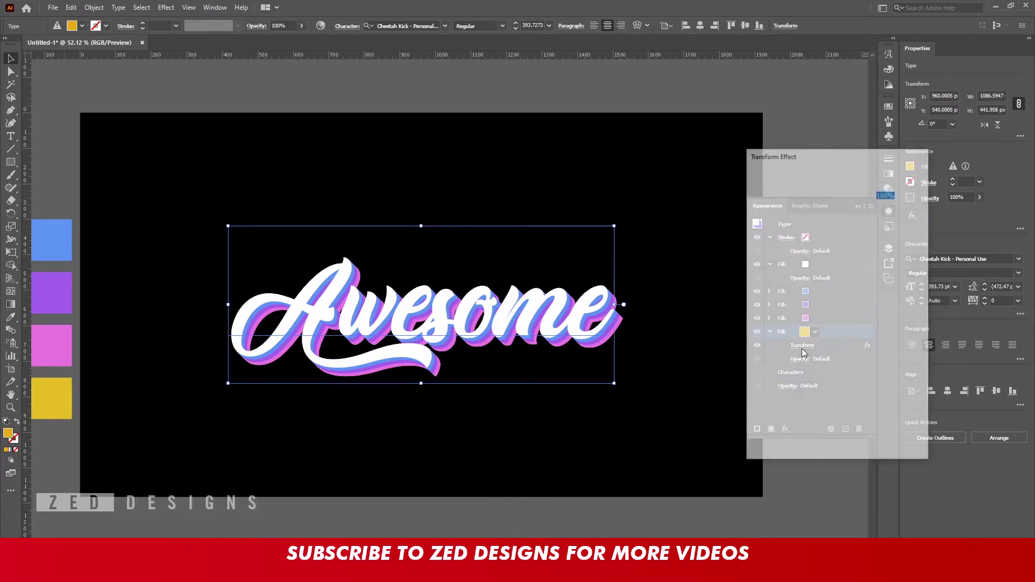
pyautogui.doubleClick(843, 409)
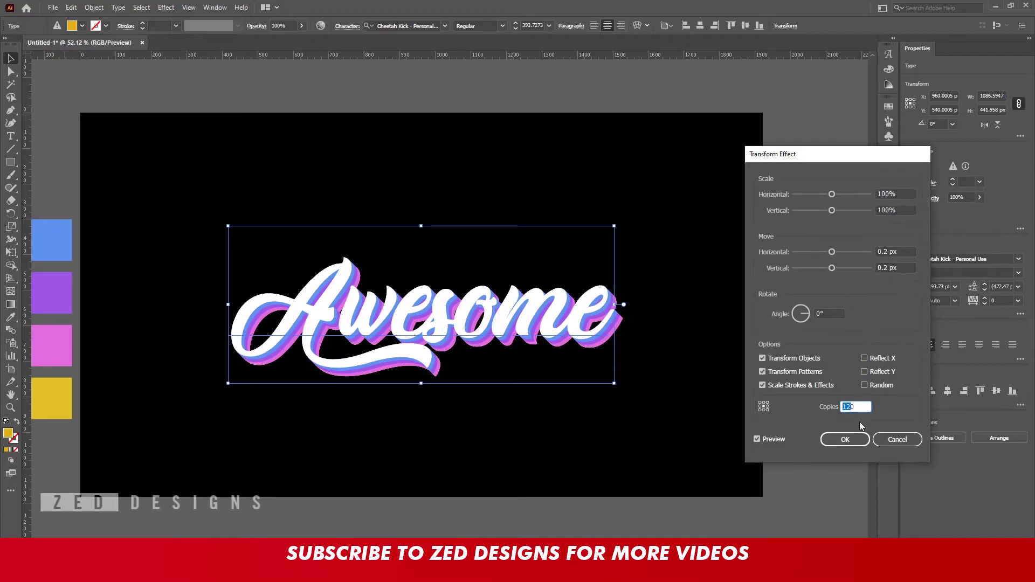
pyautogui.write('160')
pyautogui.click(852, 440)
pyautogui.click(836, 331)
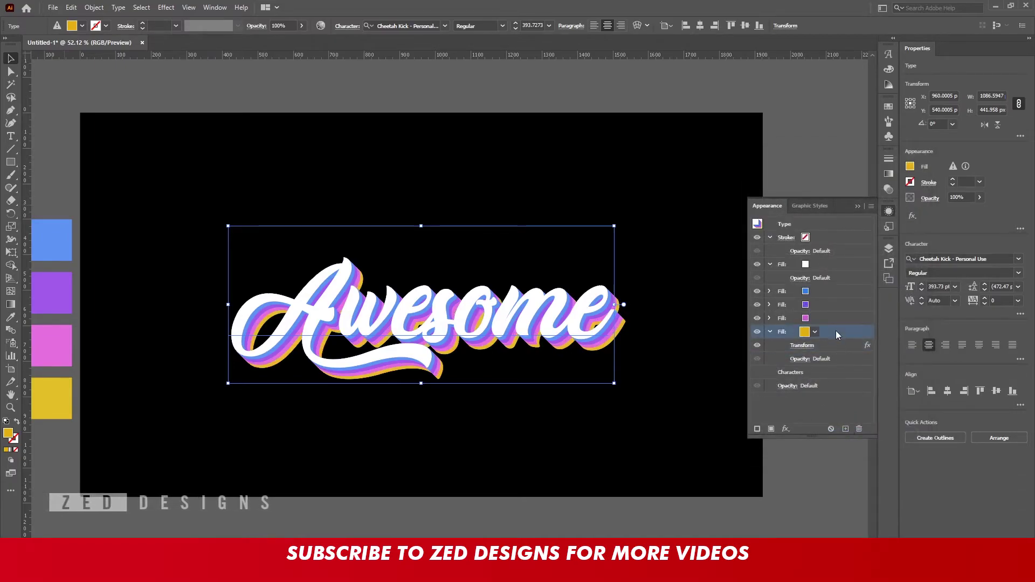
pyautogui.click(770, 331)
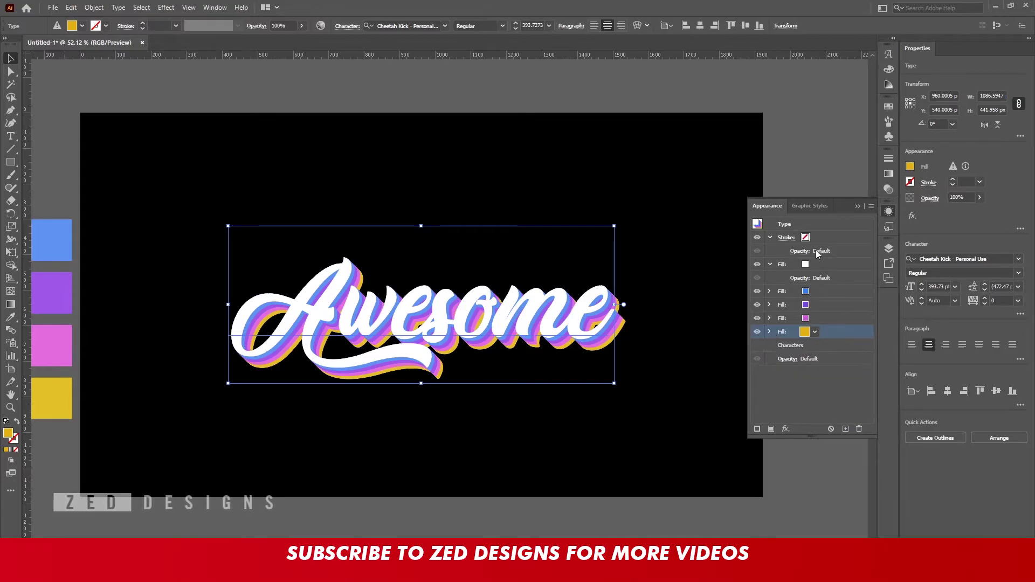
pyautogui.click(818, 223)
pyautogui.click(791, 431)
pyautogui.moveTo(825, 282)
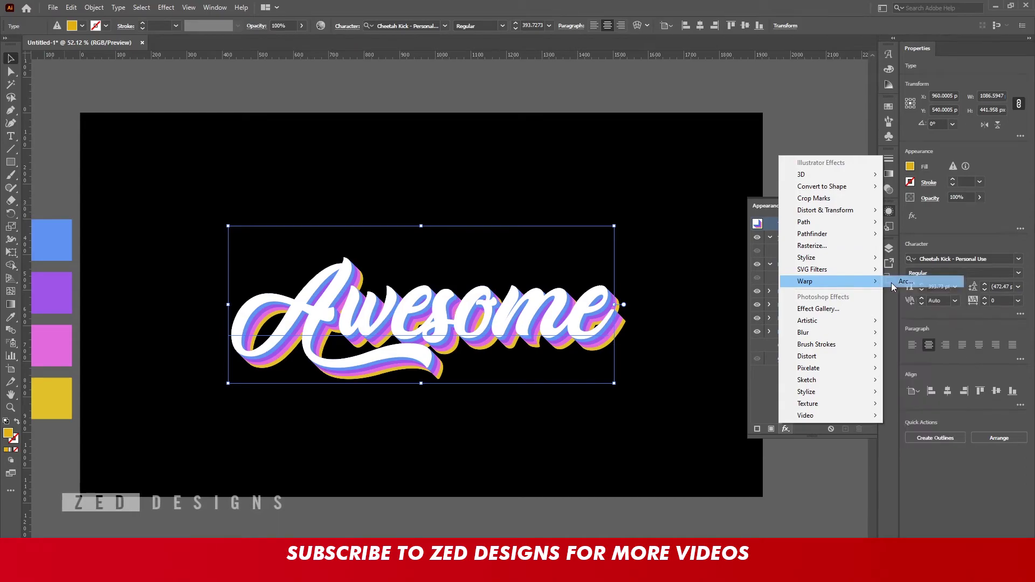
# Step: Apply an Arc warp with 8% bend to the whole Awesome type object
pyautogui.click(898, 281)
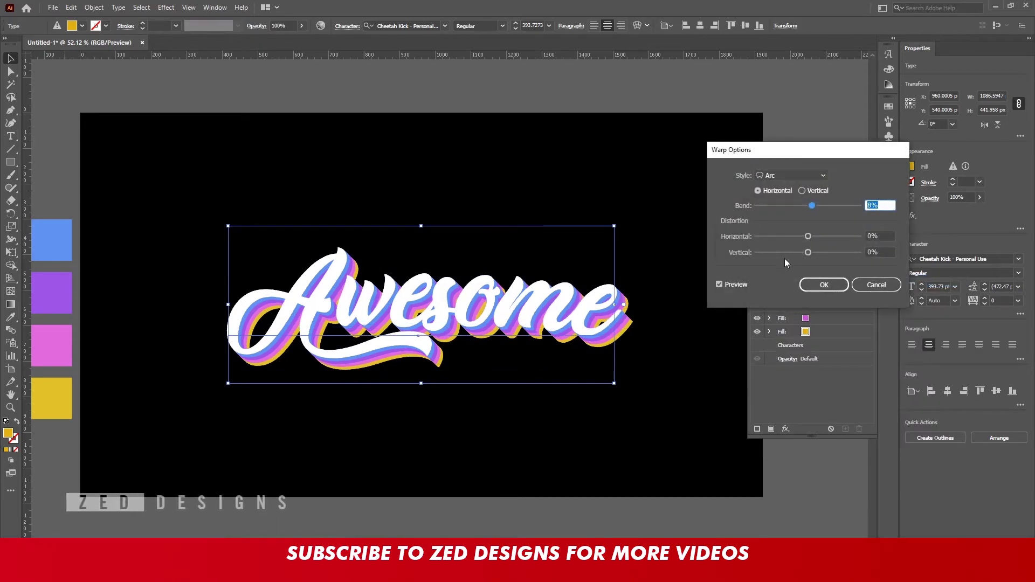
pyautogui.write('10')
pyautogui.press('Tab')
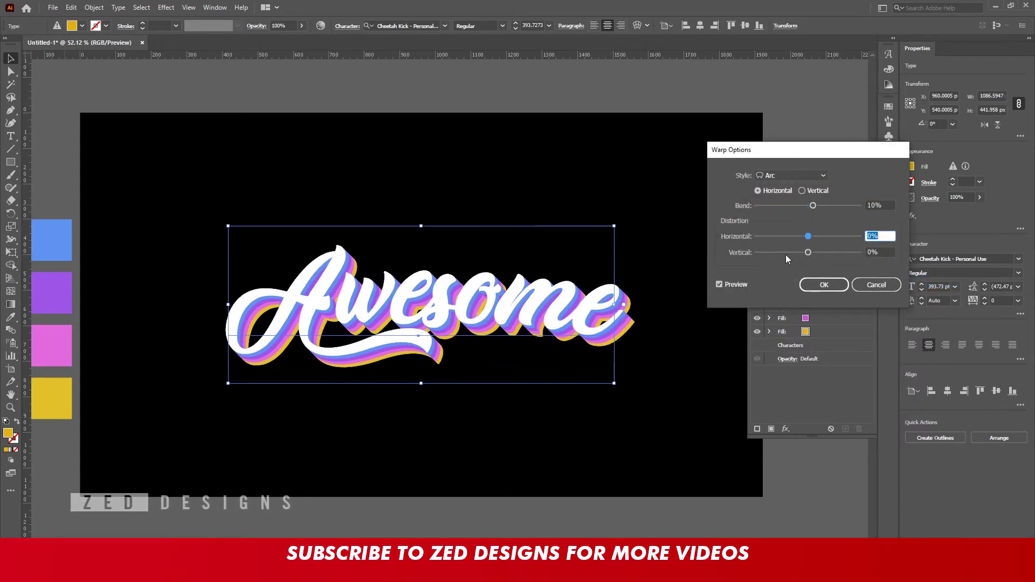
pyautogui.click(828, 284)
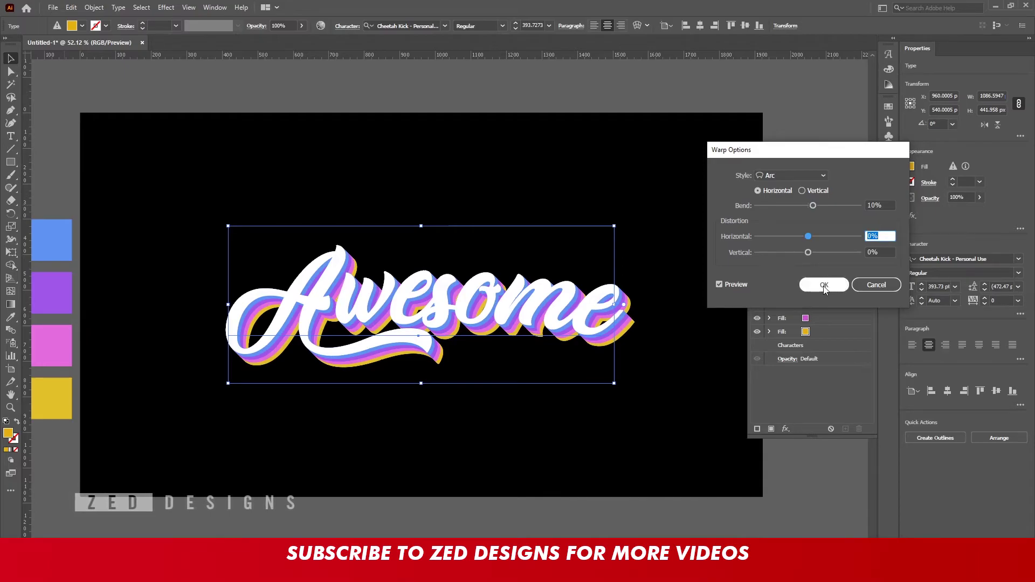
pyautogui.hotkey('shift', 'Tab')
pyautogui.write('8')
pyautogui.press('Tab')
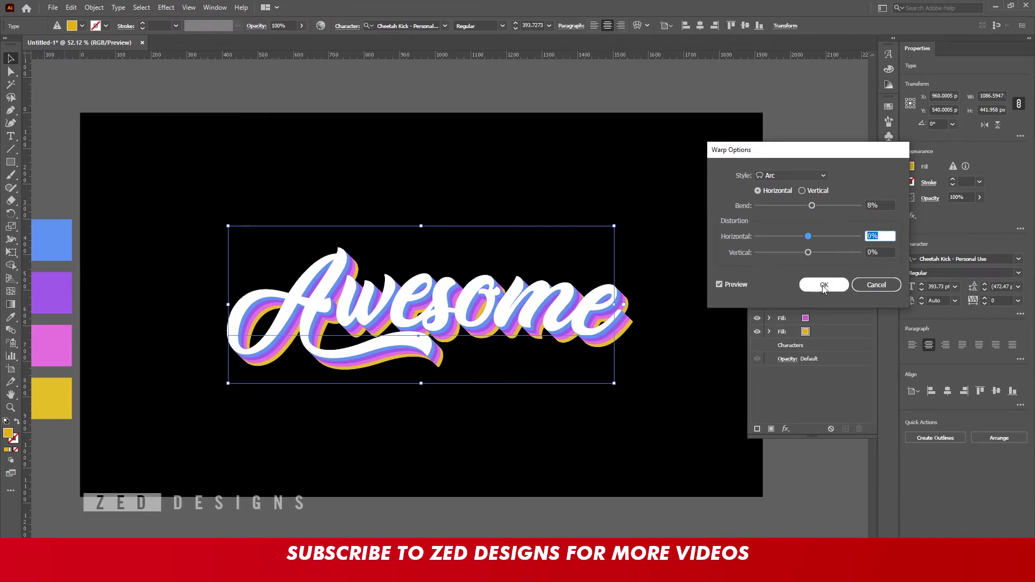
pyautogui.click(820, 288)
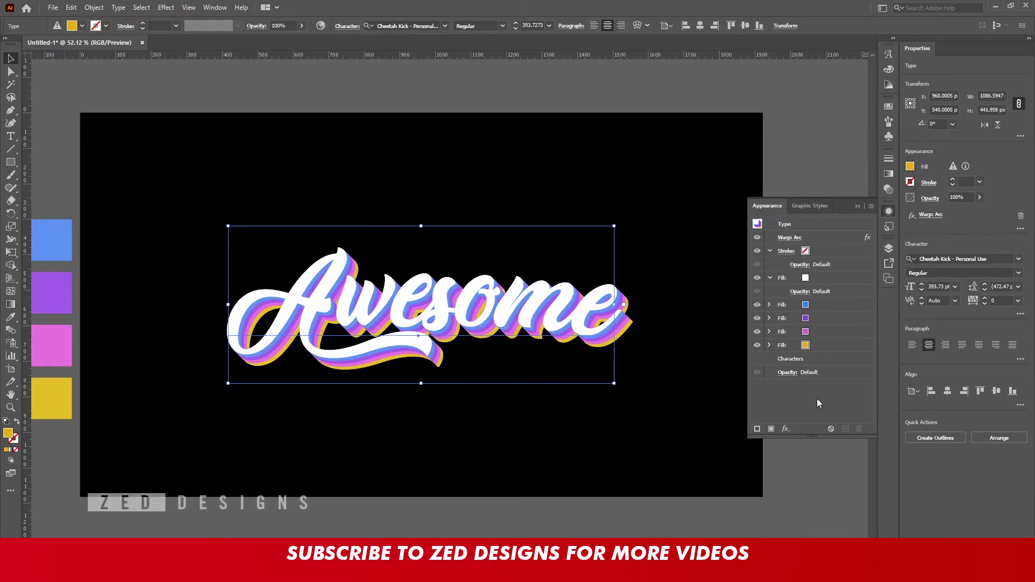
pyautogui.click(860, 208)
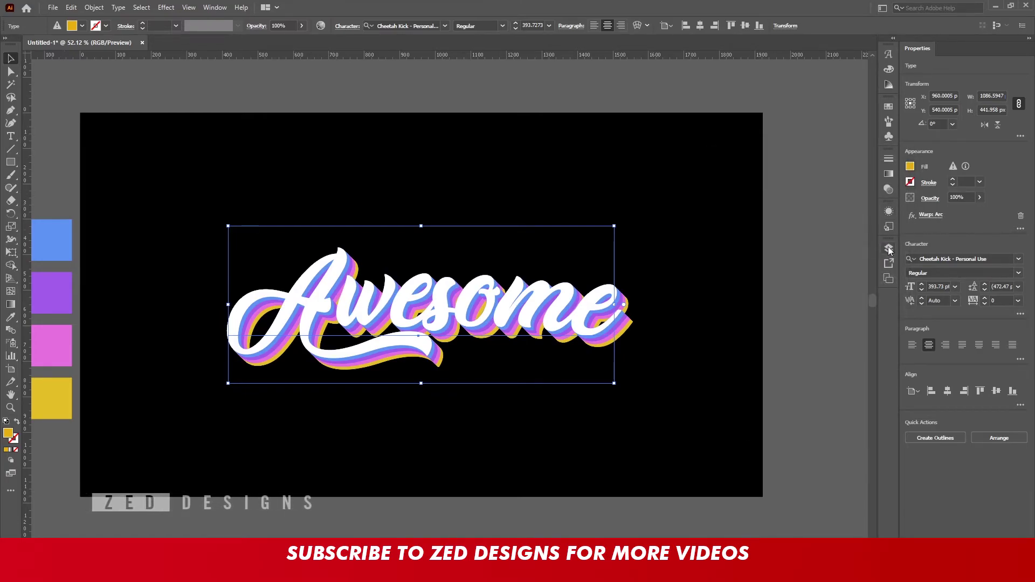
# Step: Select the Paper Effect layer and turn on its visibility
pyautogui.click(888, 248)
pyautogui.click(825, 260)
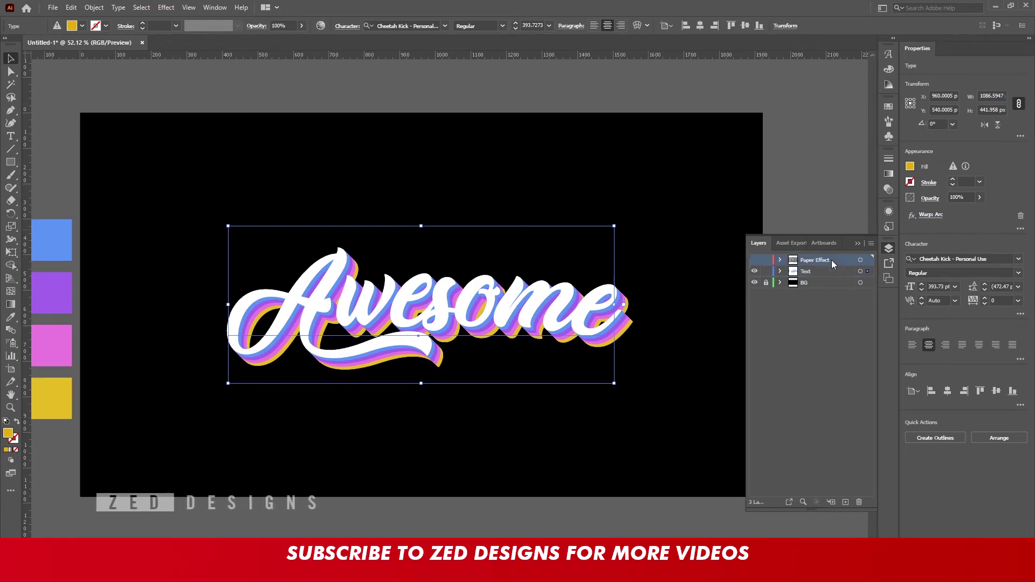
pyautogui.click(755, 261)
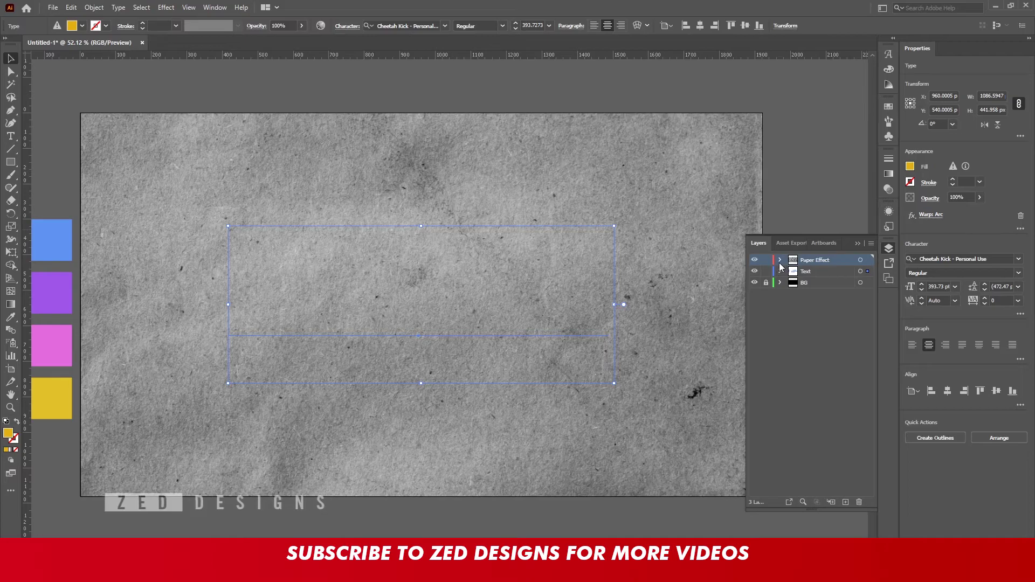
# Step: Review its transparency options unchanged, then expand the layer and target the paper texture image
pyautogui.click(927, 200)
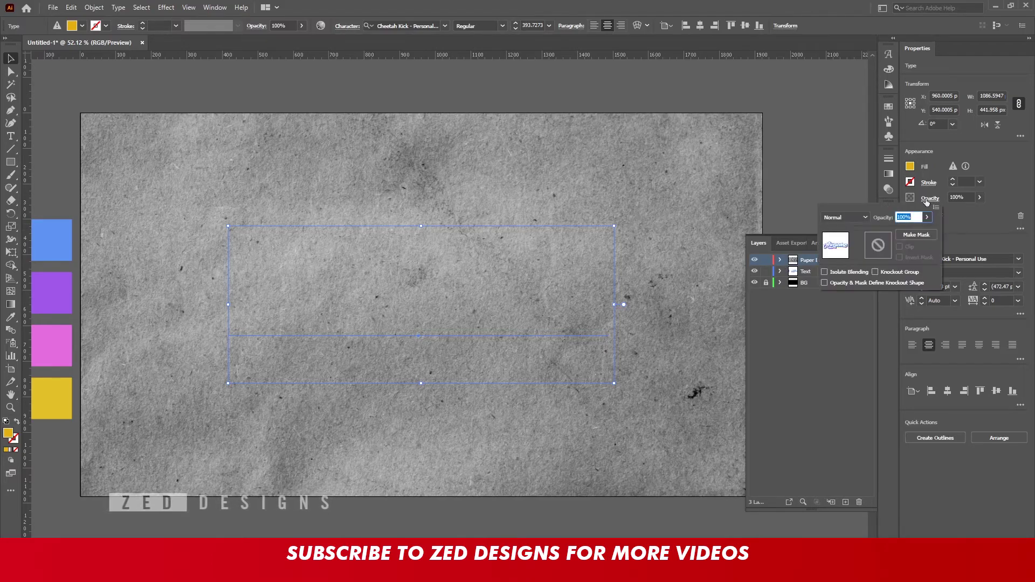
pyautogui.click(838, 219)
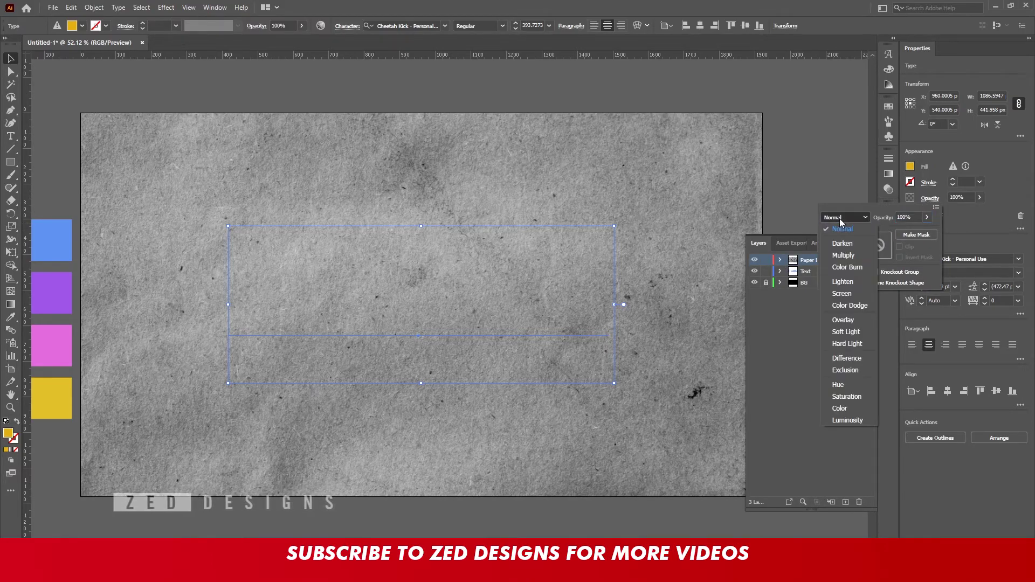
pyautogui.click(839, 218)
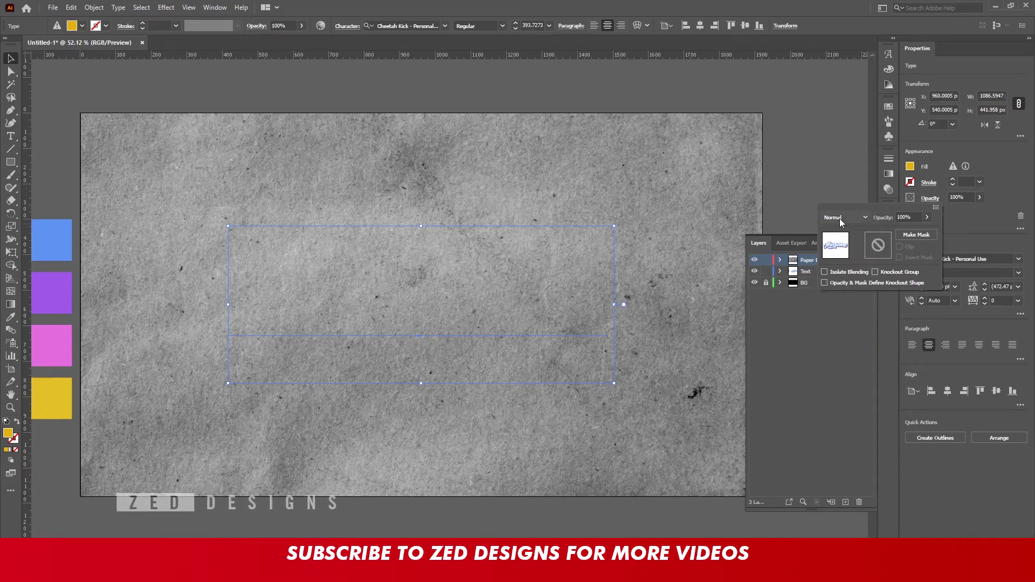
pyautogui.click(829, 323)
pyautogui.click(780, 260)
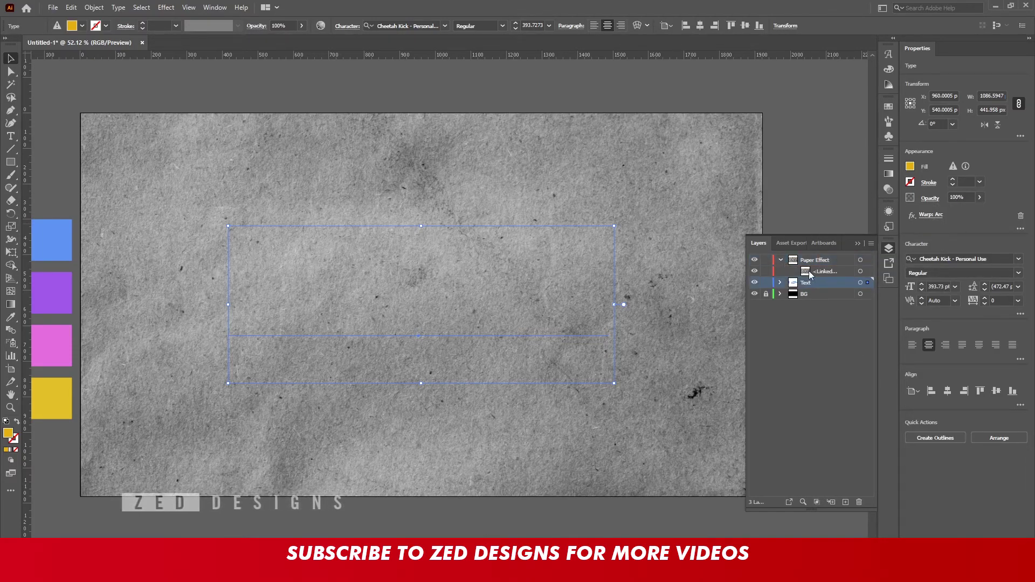
pyautogui.click(820, 261)
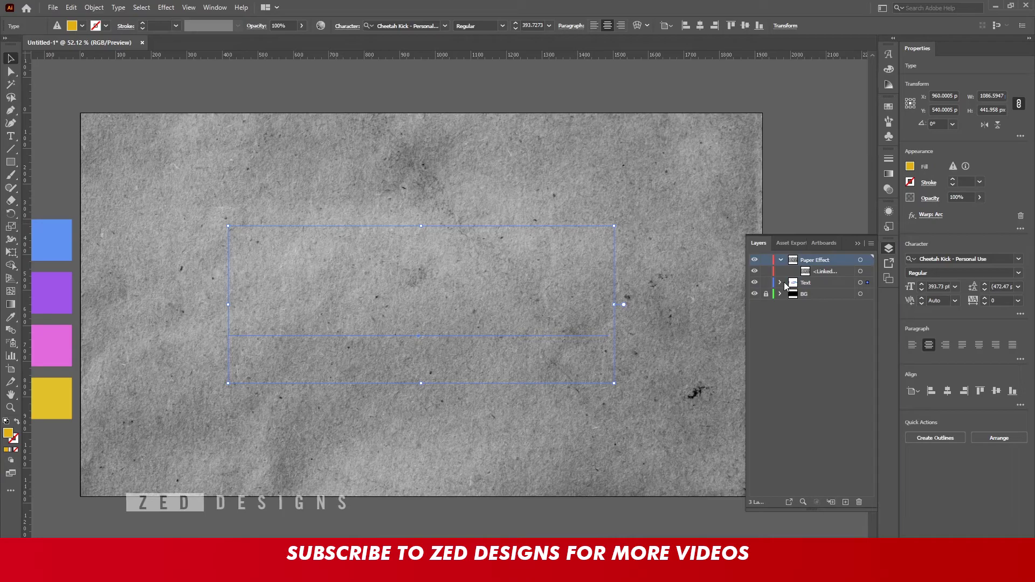
pyautogui.click(861, 261)
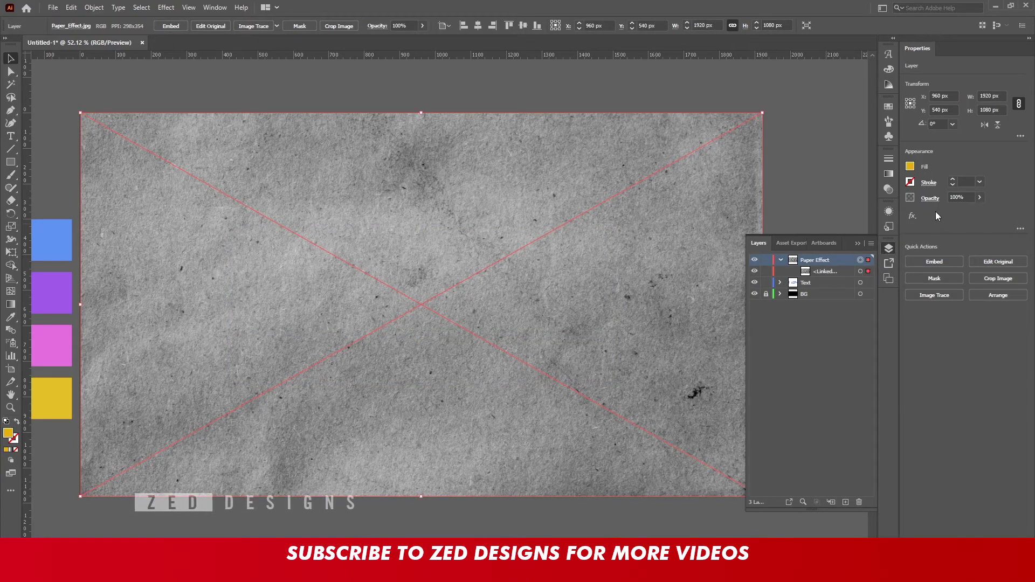
# Step: Set the paper texture to Multiply blend mode at 30% opacity, then deselect
pyautogui.click(930, 198)
pyautogui.click(845, 217)
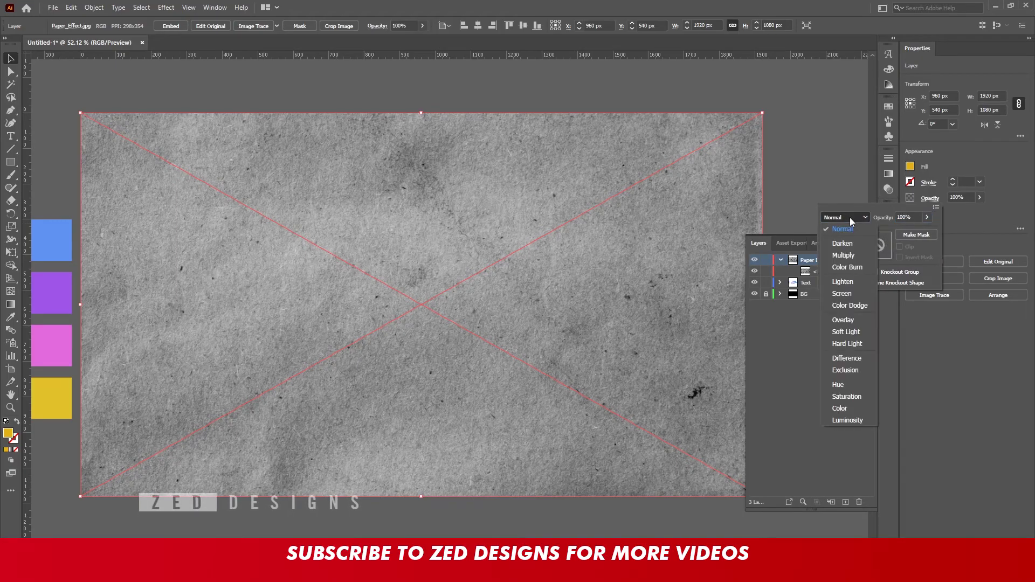
pyautogui.click(847, 255)
pyautogui.click(910, 216)
pyautogui.write('30')
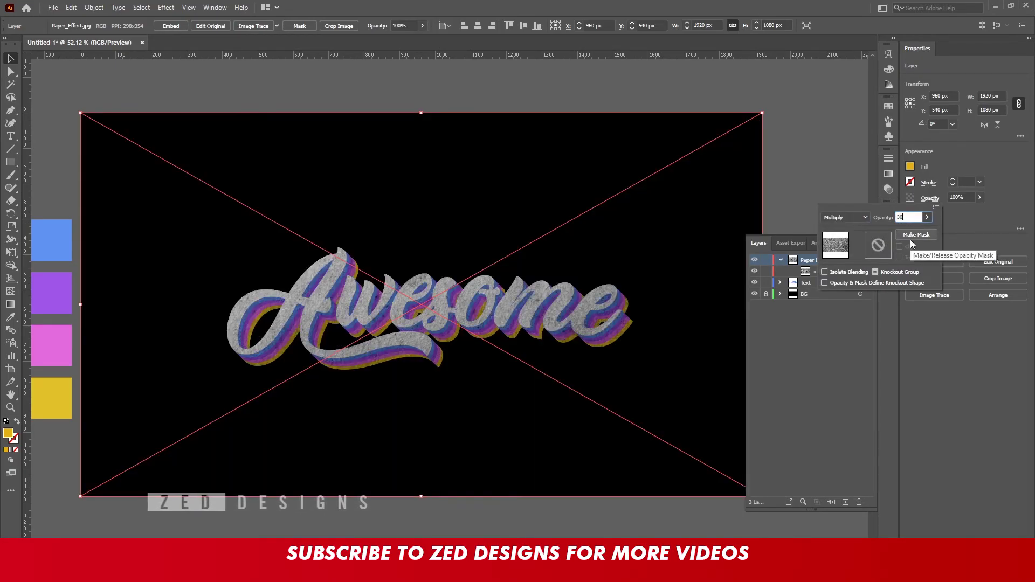
pyautogui.press('Return')
pyautogui.click(840, 180)
pyautogui.moveTo(298, 327)
pyautogui.mouseDown()
pyautogui.moveTo(399, 383)
pyautogui.moveTo(499, 353)
pyautogui.mouseUp()
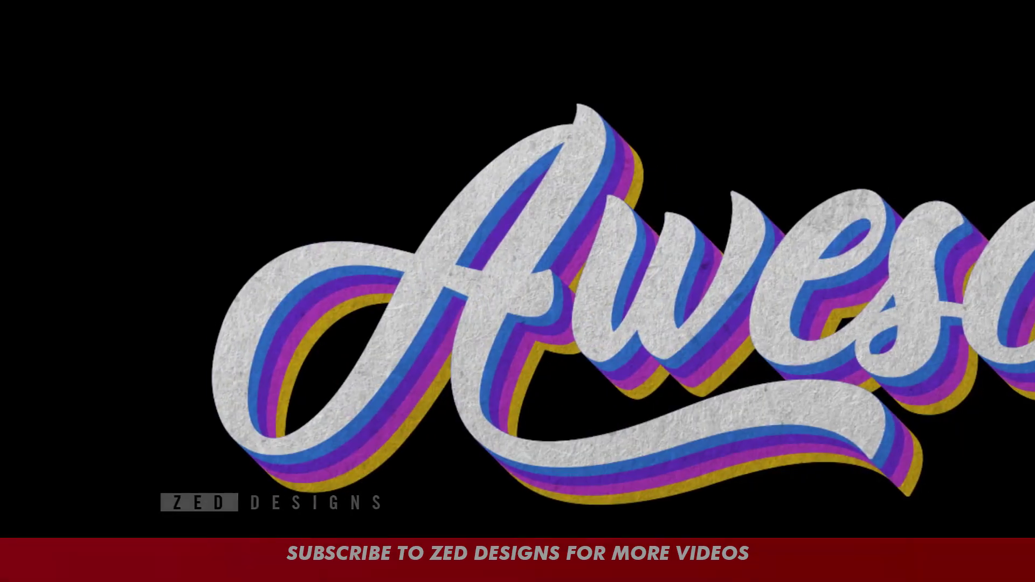